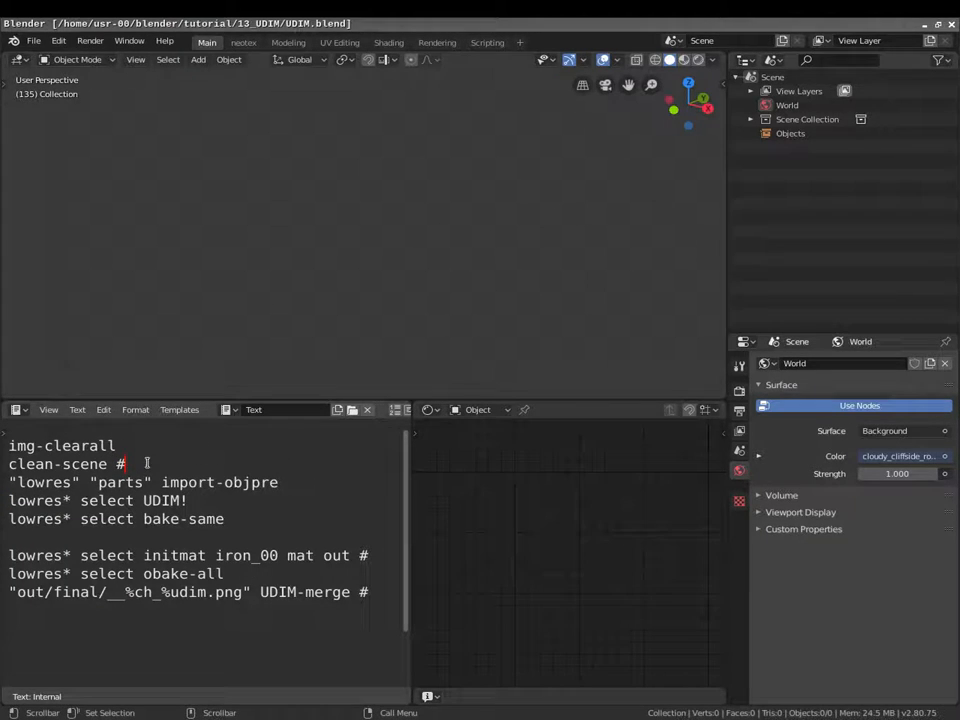
- Move the trailing # from the clean-scene line to the end of the import-objpre line
{"action": "key", "text": "BackSpace"}
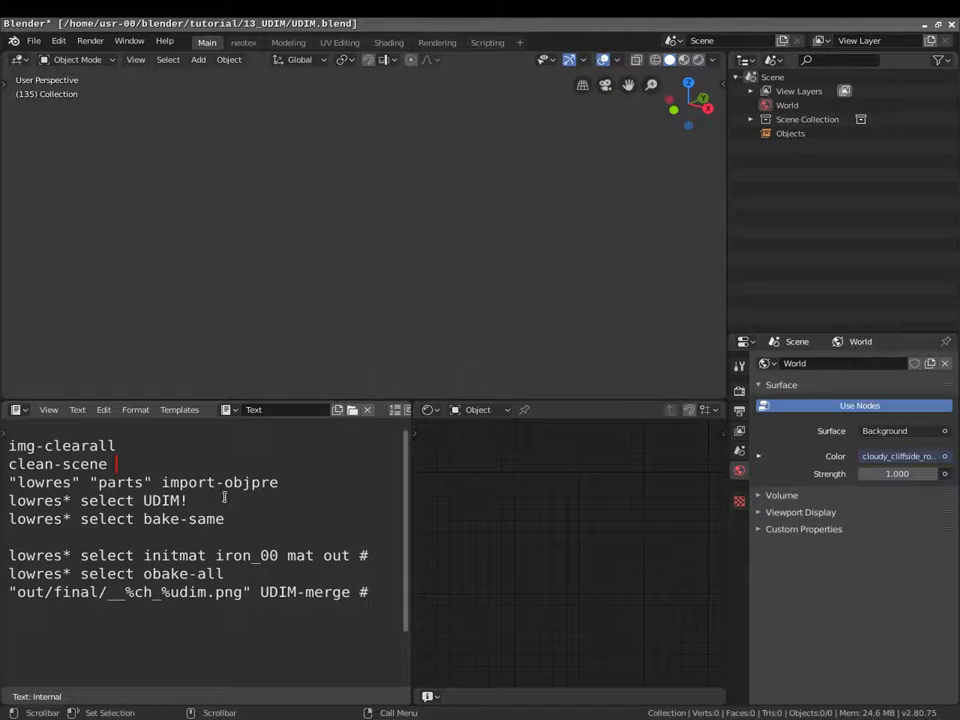
{"action": "type", "text": "#"}
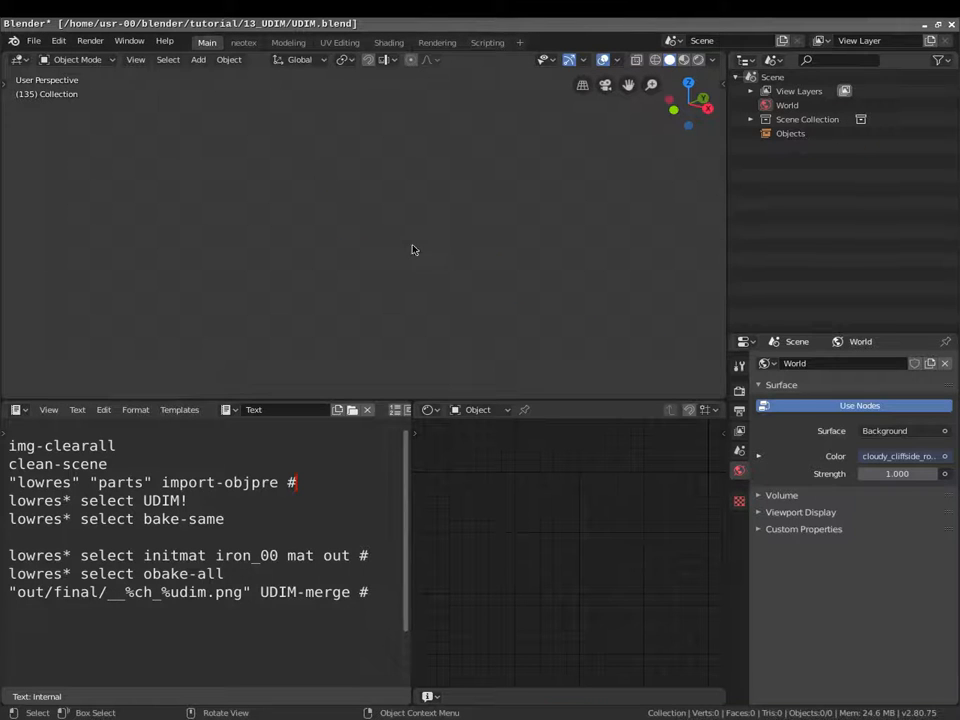
- Orbit around the imported lowres_mg42 parts, deselect them, and scroll the Outliner list from body to yhold
{"action": "middle_click_drag", "start_coordinate": [538, 225], "coordinate": [456, 207]}
{"action": "left_click", "coordinate": [559, 168]}
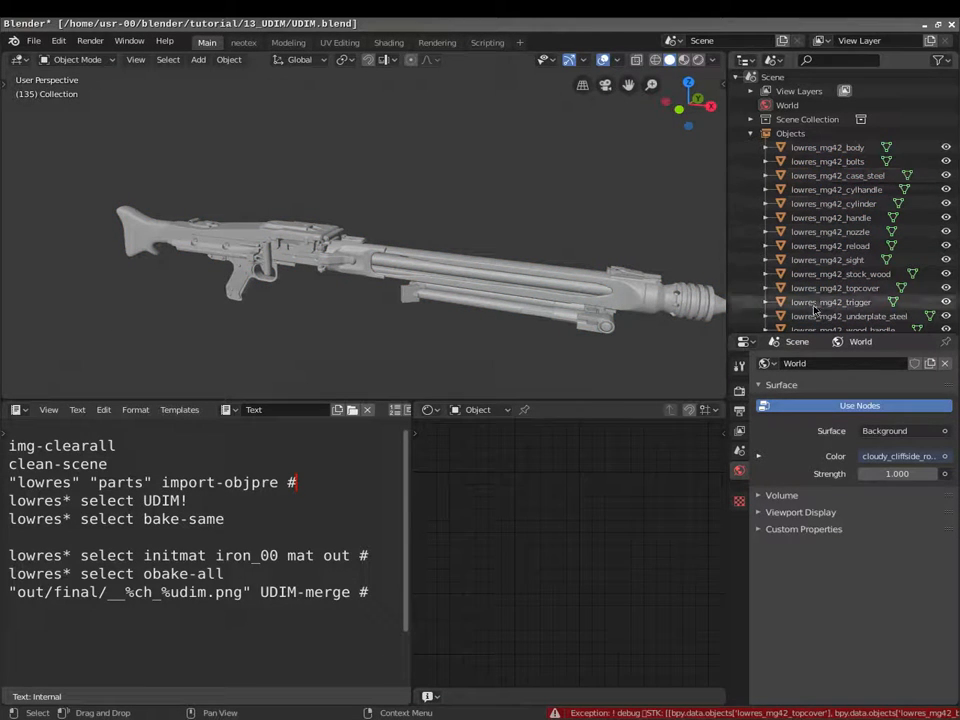
{"action": "scroll", "coordinate": [815, 311], "scroll_direction": "down", "scroll_amount": 2}
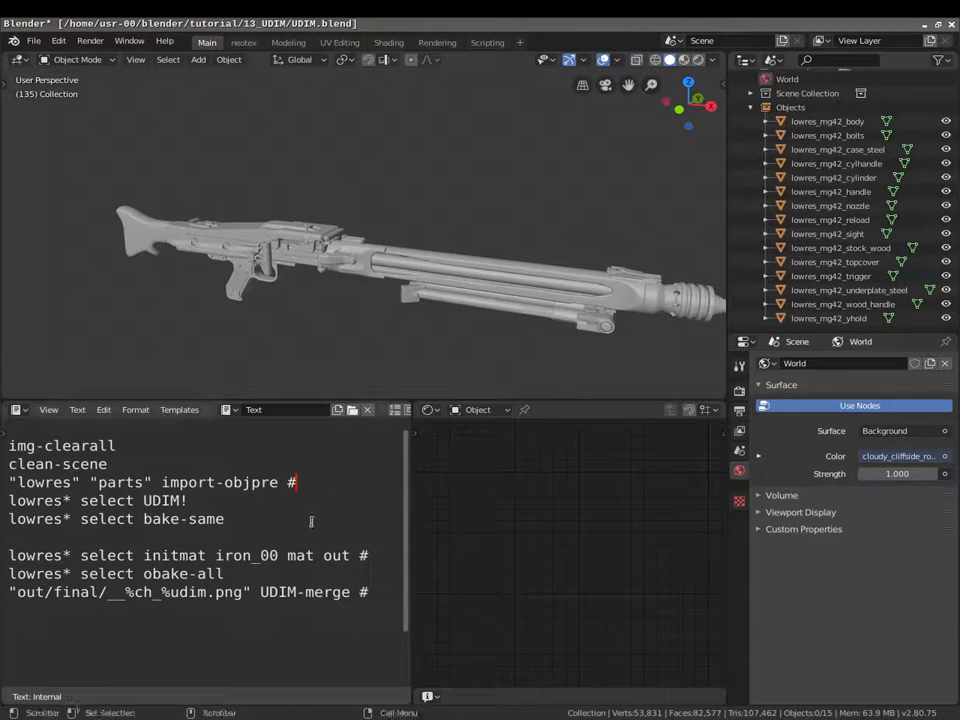
{"action": "key", "text": "alt+Tab"}
- Launch ranger in the lower terminal pane, enter the map folder, and zoom the tmux pane full-size
{"action": "left_click", "coordinate": [372, 576]}
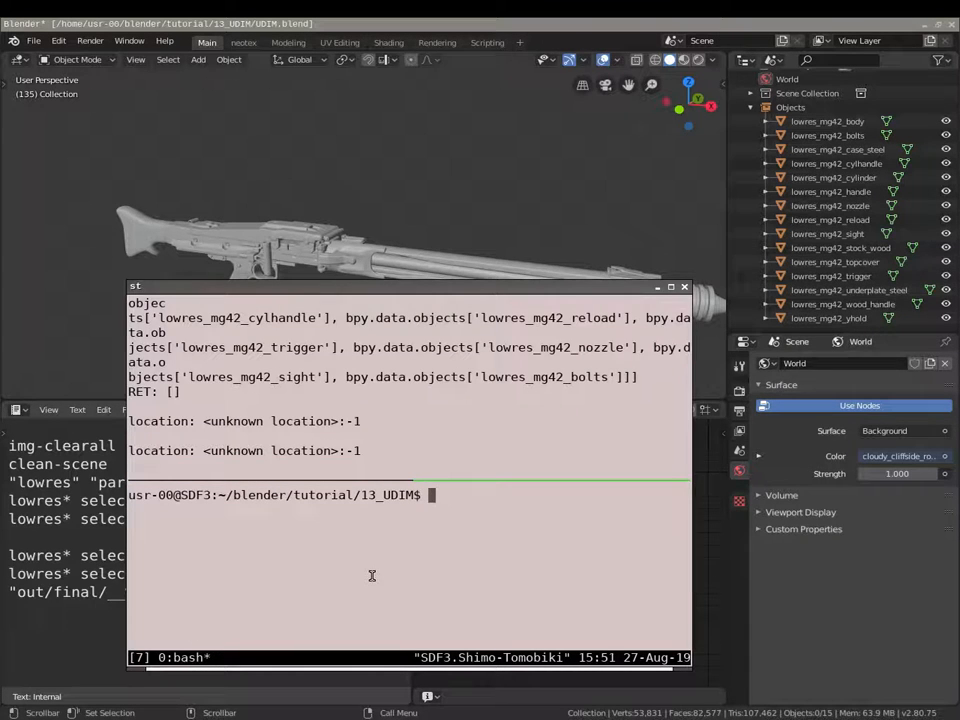
{"action": "type", "text": "ranger"}
{"action": "key", "text": "Return"}
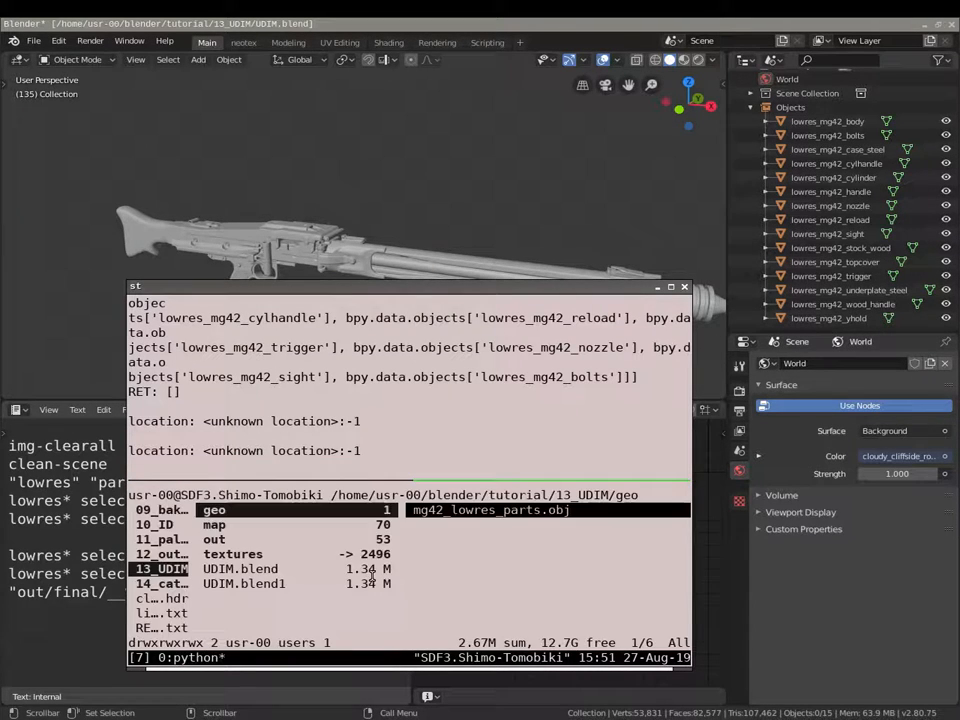
{"action": "key", "text": "j"}
{"action": "key", "text": "l"}
{"action": "key", "text": "j"}
{"action": "key", "text": "j"}
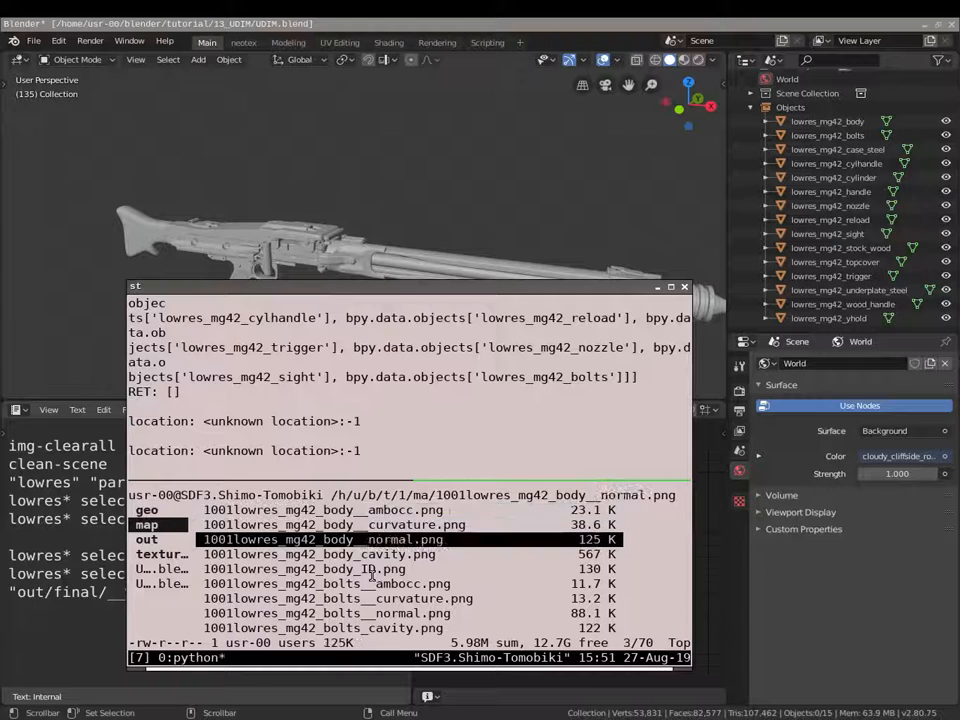
{"action": "key", "text": "ctrl+b"}
{"action": "key", "text": "z"}
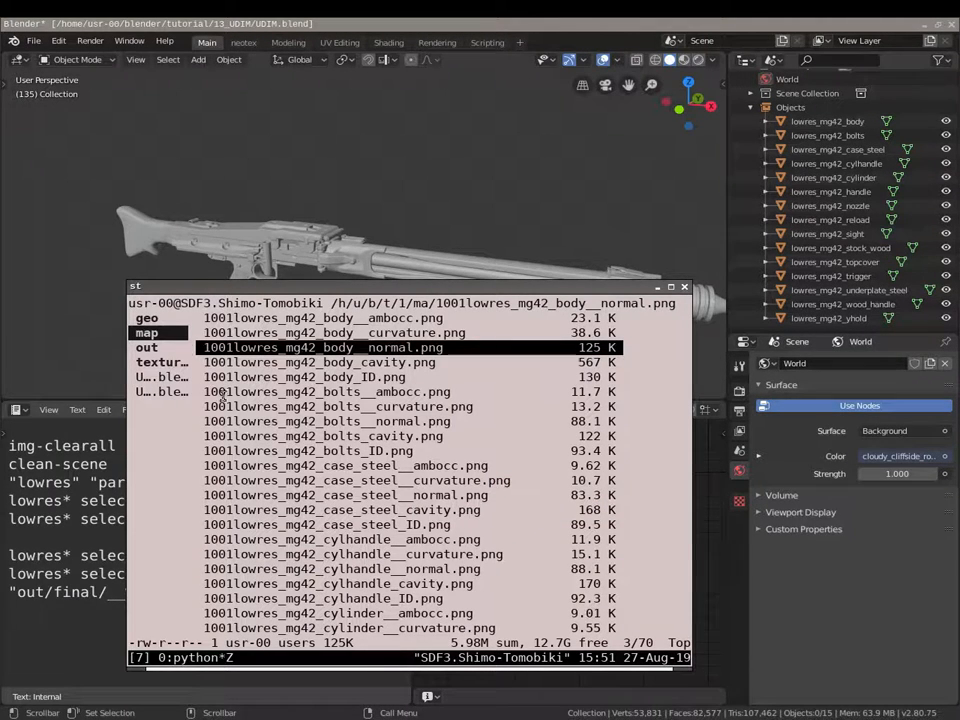
- Scroll through the baked 1001lowres_mg42 maps and open the cylhandle normal map in sxiv
{"action": "key", "text": "h"}
{"action": "left_click", "coordinate": [472, 375]}
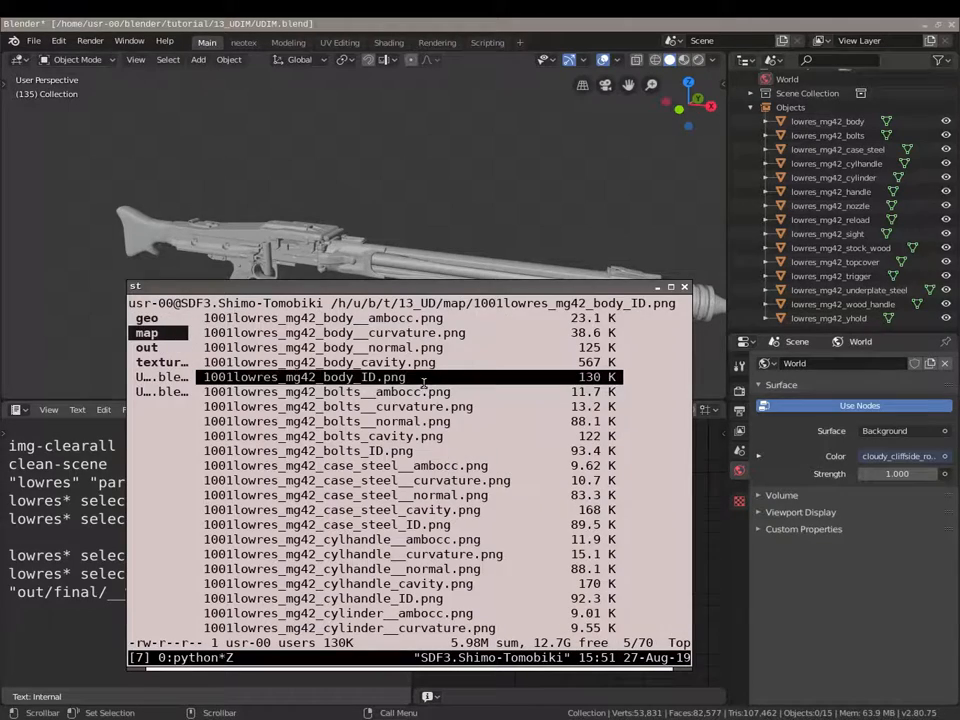
{"action": "scroll", "coordinate": [416, 403], "scroll_direction": "down", "scroll_amount": 5}
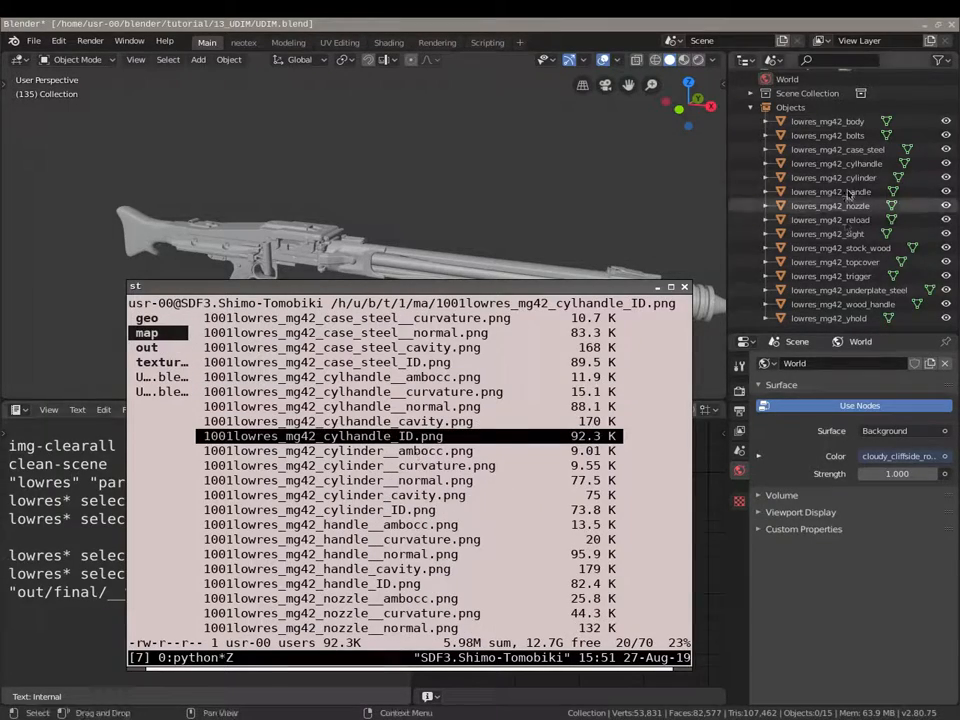
{"action": "scroll", "coordinate": [491, 418], "scroll_direction": "down", "scroll_amount": 5}
{"action": "scroll", "coordinate": [370, 397], "scroll_direction": "up", "scroll_amount": 3}
{"action": "double_click", "coordinate": [369, 394]}
- Inspect the baked maps as an sxiv thumbnail grid, then quit back to ranger
{"action": "key", "text": "Return"}
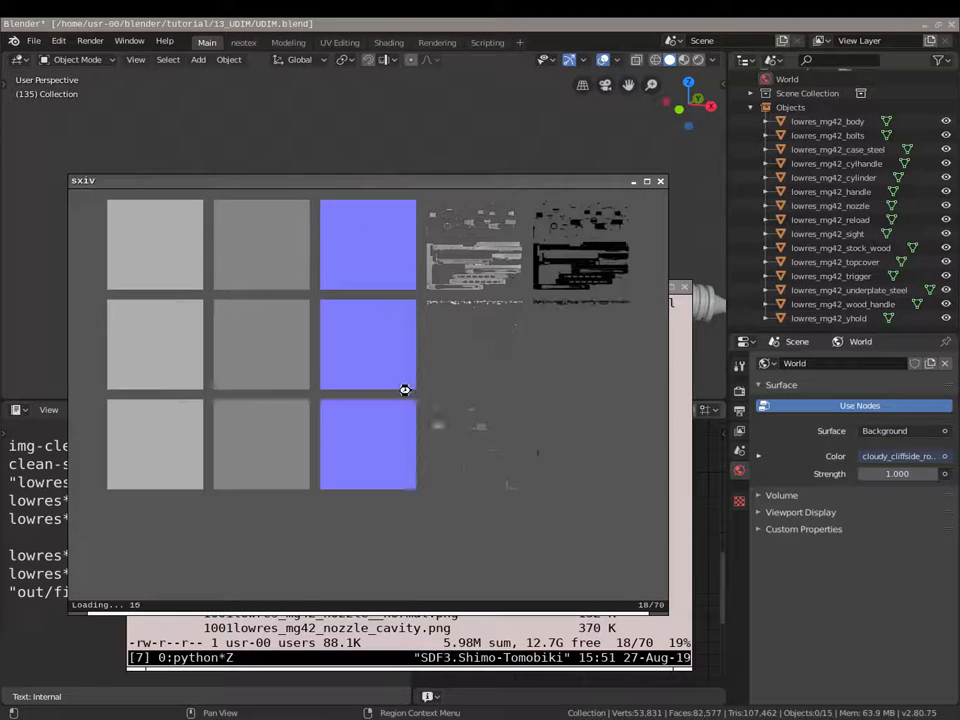
{"action": "scroll", "coordinate": [478, 435], "scroll_direction": "down", "scroll_amount": 2}
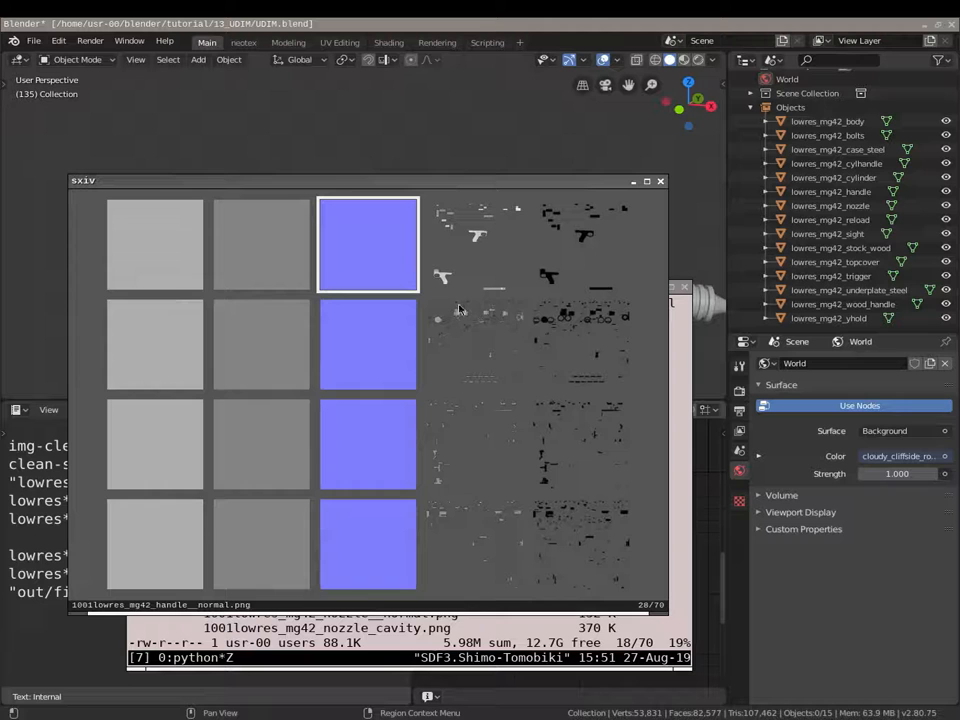
{"action": "scroll", "coordinate": [473, 415], "scroll_direction": "down", "scroll_amount": 1}
{"action": "scroll", "coordinate": [479, 385], "scroll_direction": "up", "scroll_amount": 3}
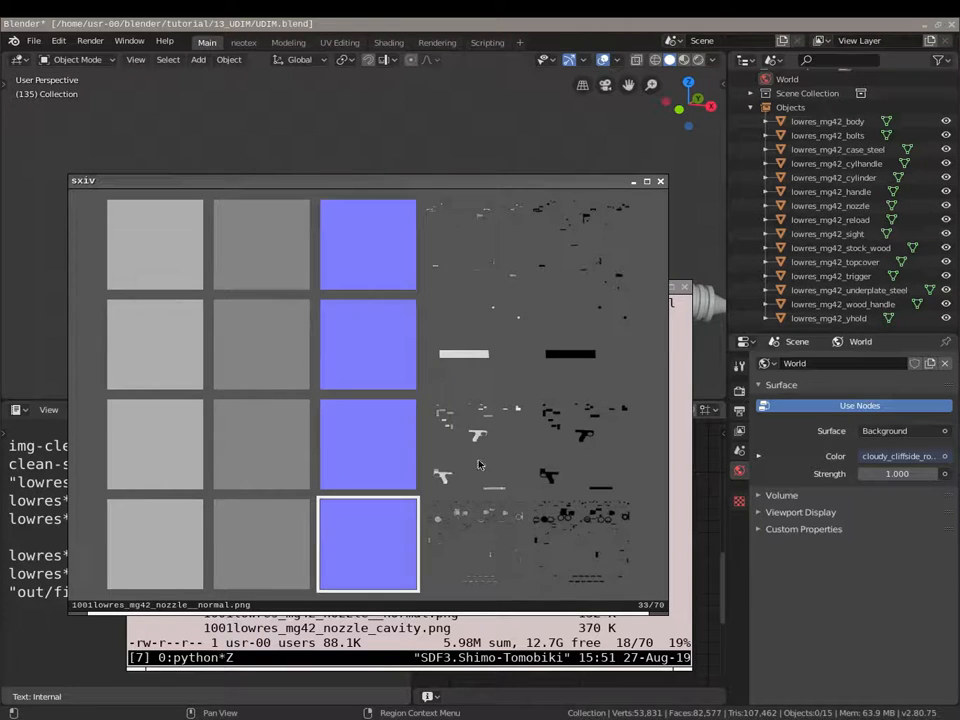
{"action": "scroll", "coordinate": [477, 258], "scroll_direction": "up", "scroll_amount": 3}
{"action": "scroll", "coordinate": [510, 415], "scroll_direction": "down", "scroll_amount": 7}
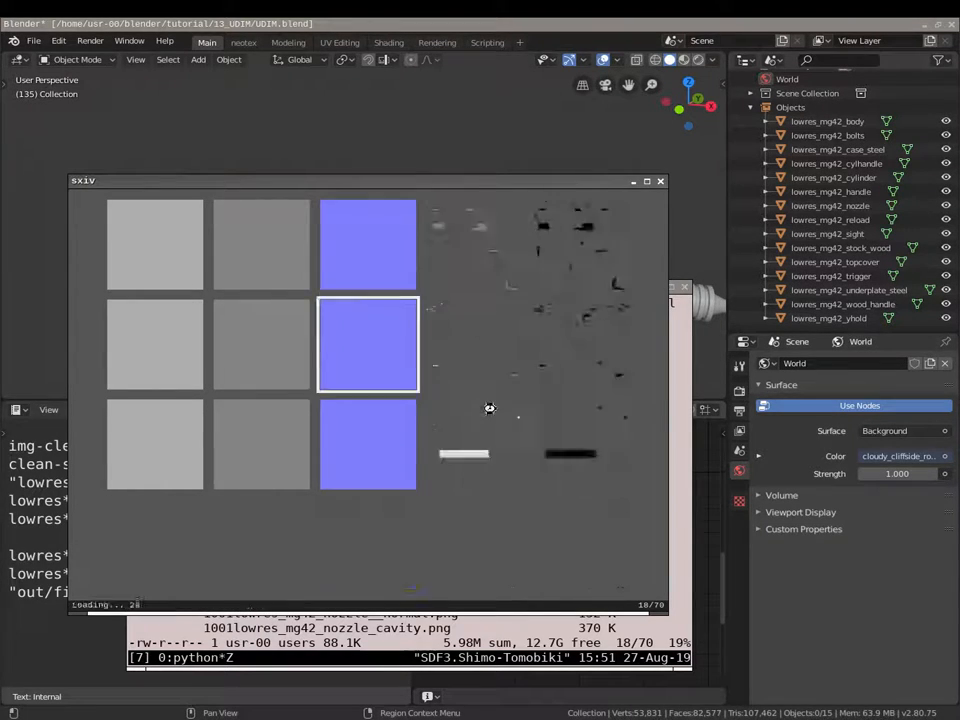
{"action": "key", "text": "q"}
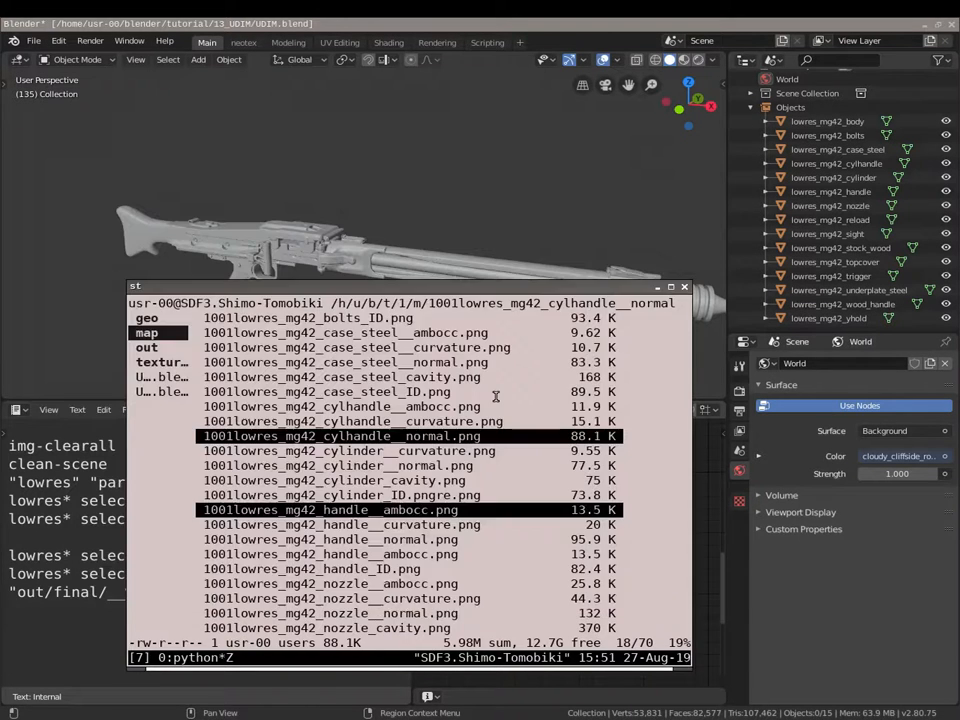
- Orbit the Blender viewport around the imported MG42 model
{"action": "middle_click_drag", "start_coordinate": [339, 205], "coordinate": [346, 241]}
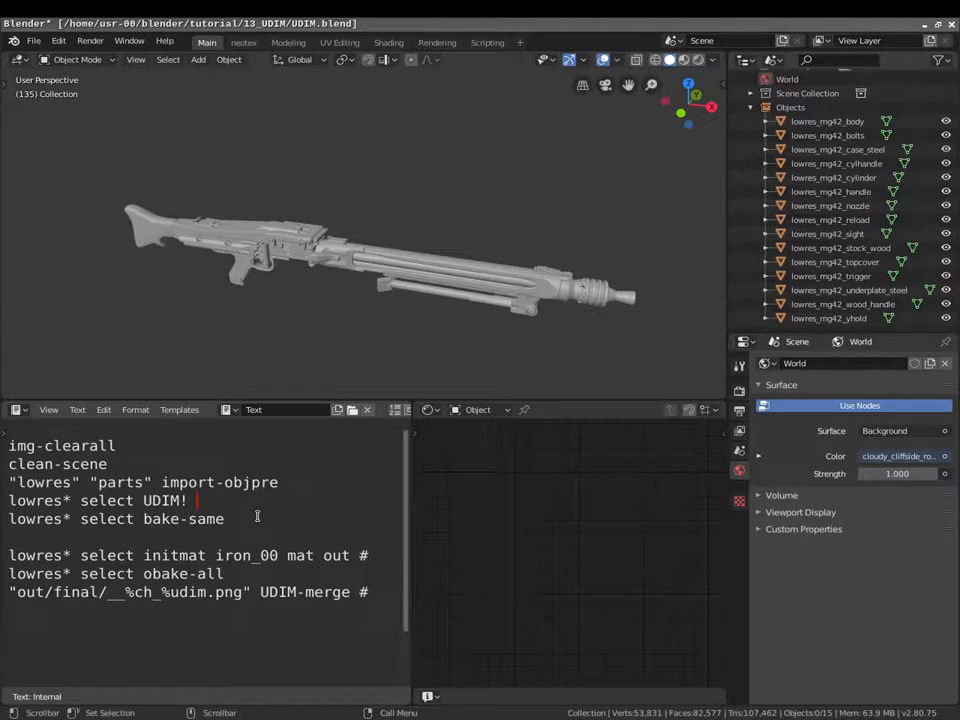
- Fence the clear and import lines in a #{ }# comment block and run the script with Alt+P
{"action": "type", "text": "#"}
{"action": "key", "text": "Return"}
{"action": "type", "text": "}#"}
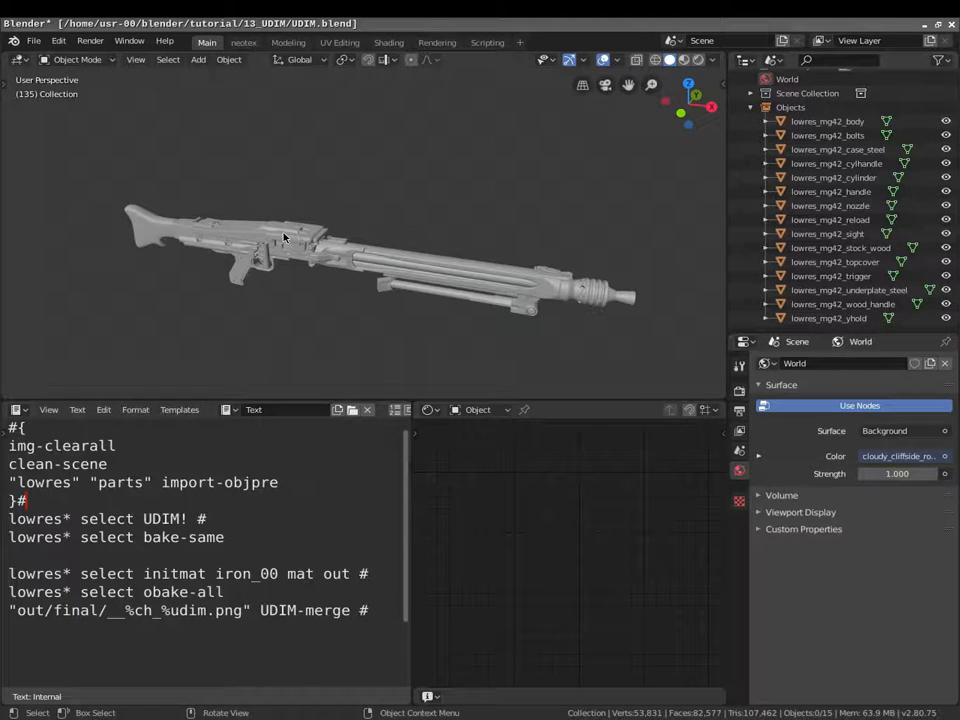
{"action": "key", "text": "alt+p"}
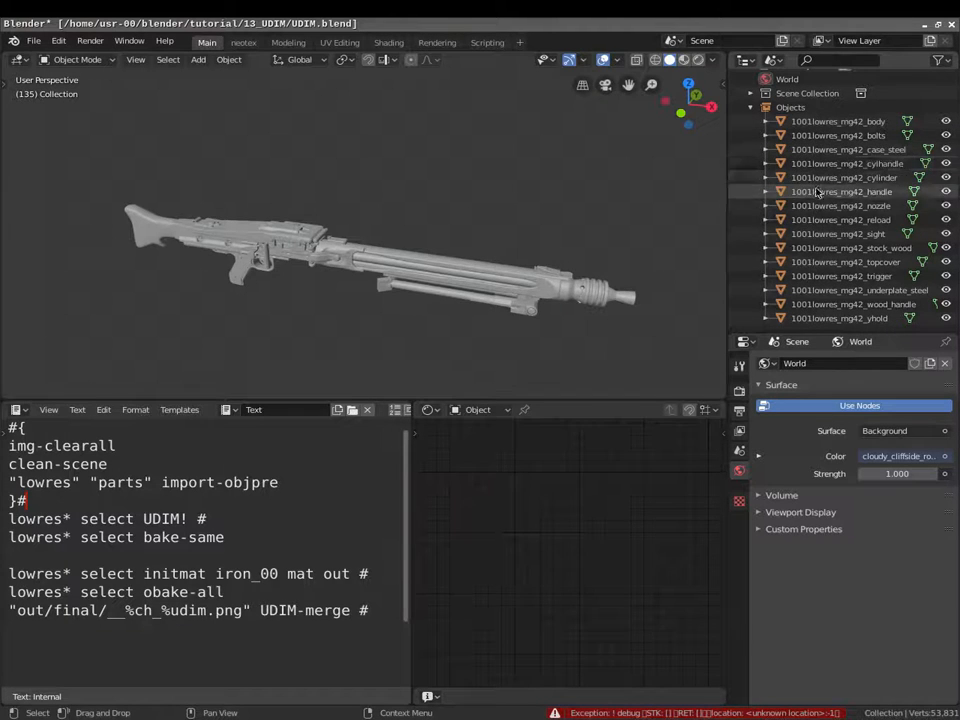
- Orbit to a side-on view of the gun and switch the viewport to Rendered shading
{"action": "middle_click_drag", "start_coordinate": [349, 203], "coordinate": [337, 272]}
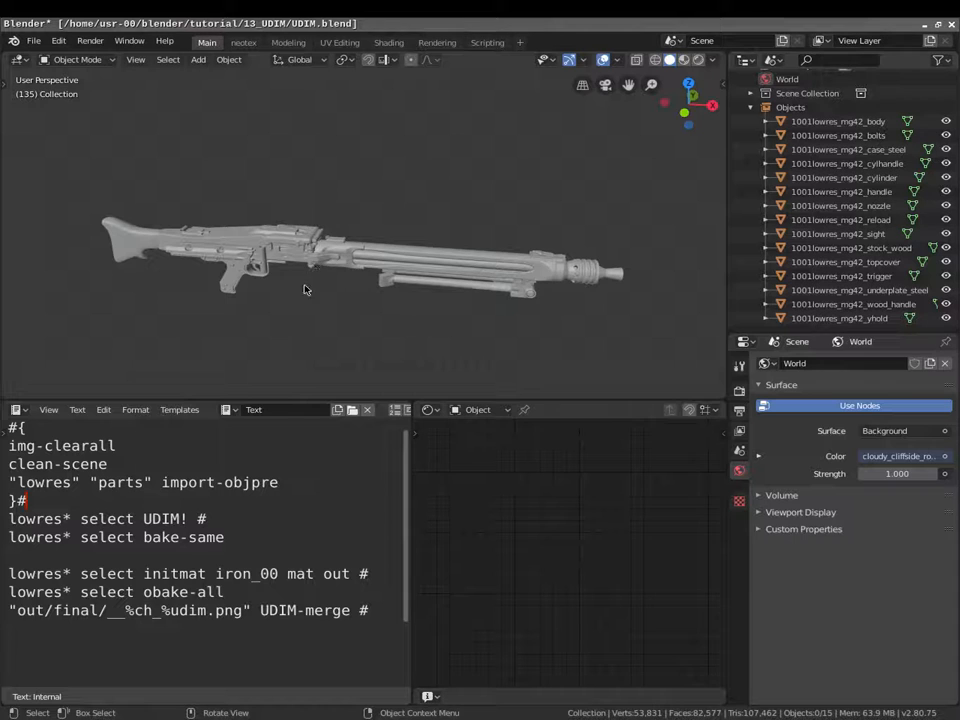
{"action": "middle_click_drag", "start_coordinate": [313, 281], "coordinate": [349, 297]}
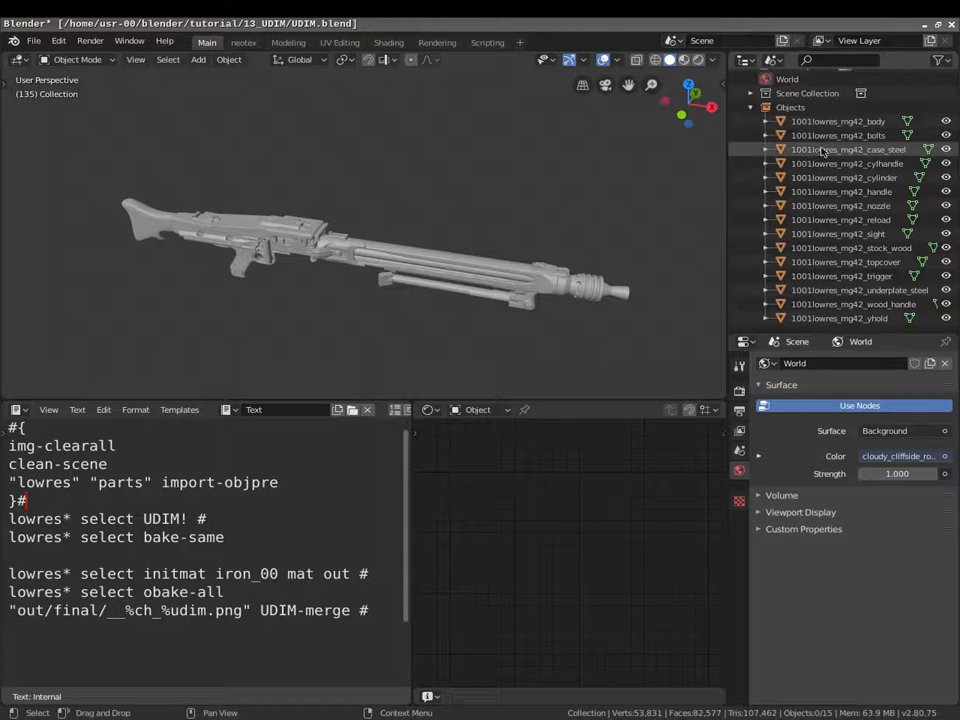
{"action": "middle_click_drag", "start_coordinate": [354, 315], "coordinate": [356, 291]}
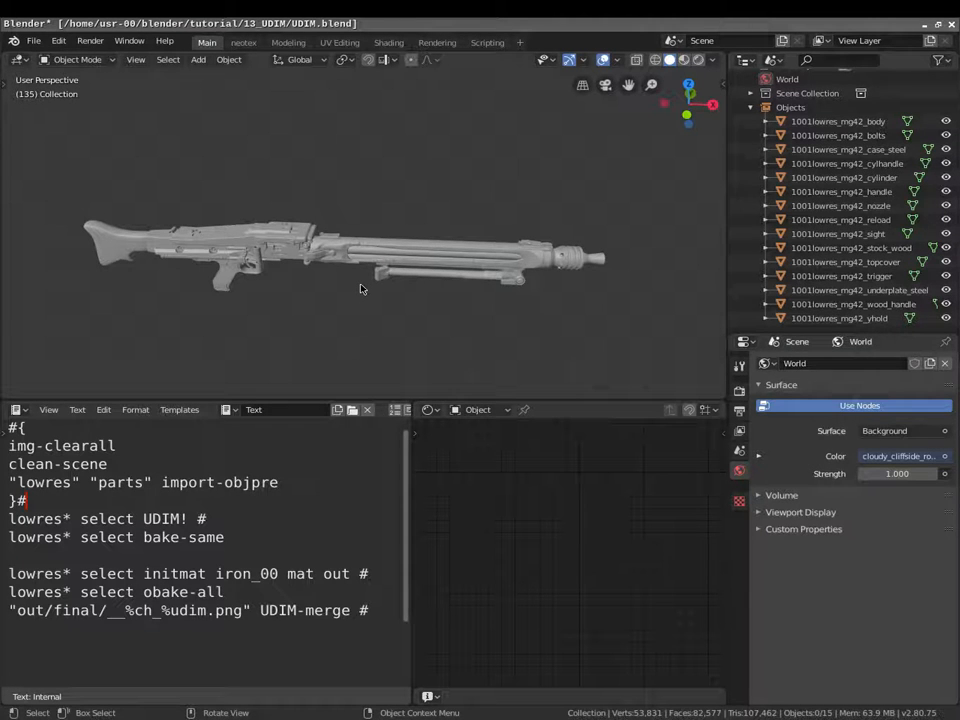
{"action": "middle_click_drag", "start_coordinate": [360, 288], "coordinate": [374, 318]}
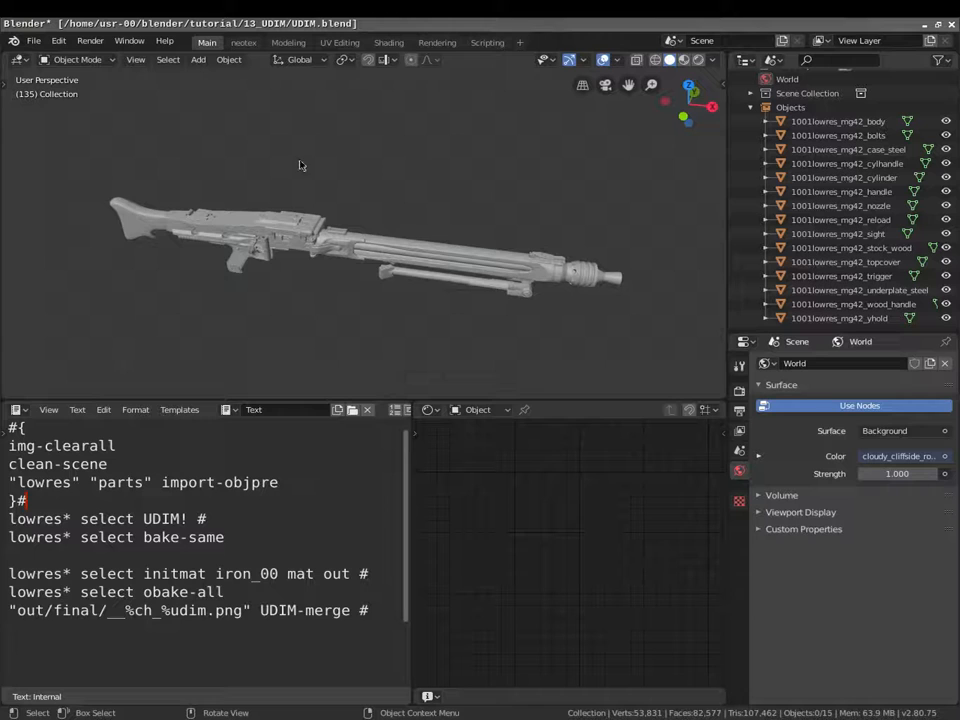
{"action": "mouse_move", "coordinate": [297, 308]}
{"action": "middle_mouse_down"}
{"action": "mouse_move", "coordinate": [349, 270]}
{"action": "mouse_move", "coordinate": [358, 300]}
{"action": "mouse_move", "coordinate": [349, 326]}
{"action": "mouse_move", "coordinate": [306, 343]}
{"action": "mouse_move", "coordinate": [377, 321]}
{"action": "mouse_move", "coordinate": [324, 324]}
{"action": "mouse_move", "coordinate": [365, 284]}
{"action": "middle_mouse_up"}
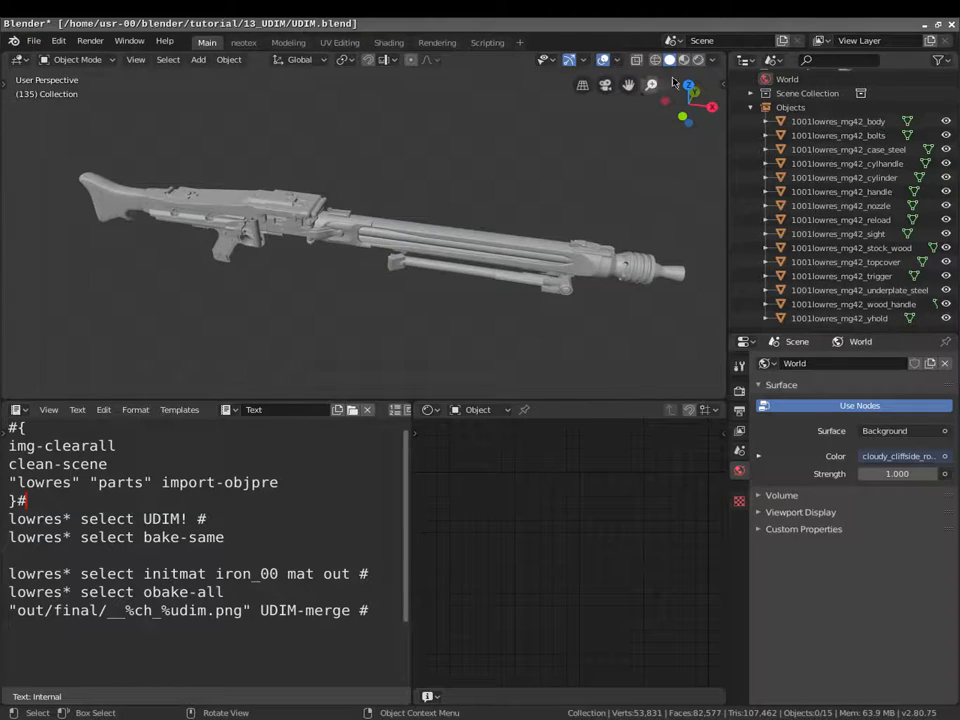
{"action": "left_click", "coordinate": [699, 60]}
{"action": "middle_click_drag", "start_coordinate": [378, 211], "coordinate": [456, 208]}
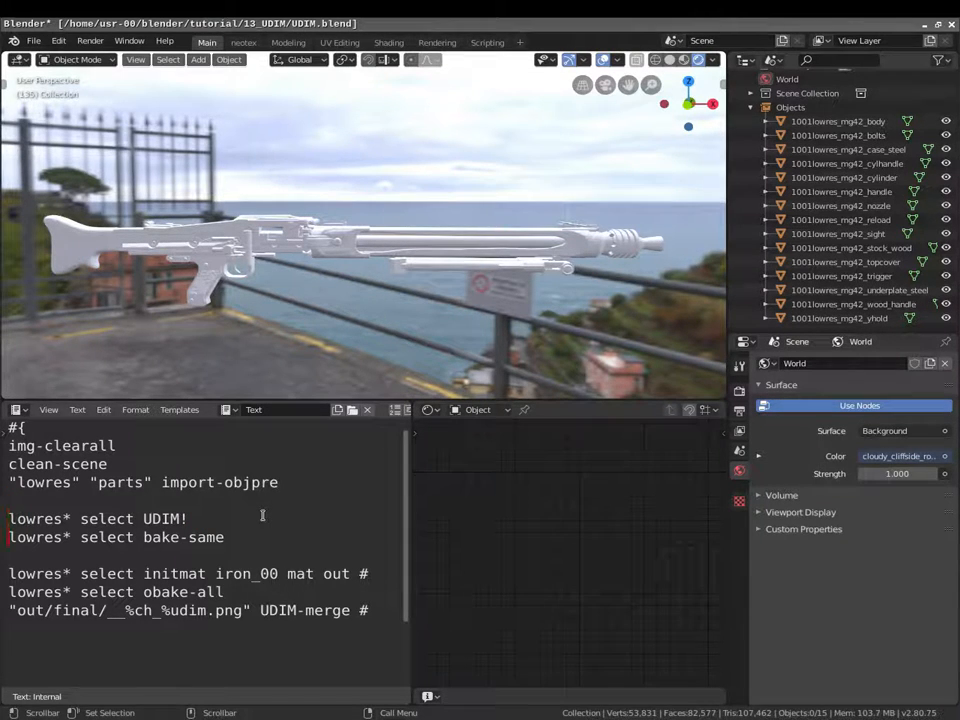
- Move the comment block's closing line down past the UDIM! line and check the ranger listing
{"action": "type", "text": "#"}
{"action": "key", "text": "Up"}
{"action": "key", "text": "Up"}
{"action": "key", "text": "Up"}
{"action": "key", "text": "BackSpace"}
{"action": "key", "text": "Down"}
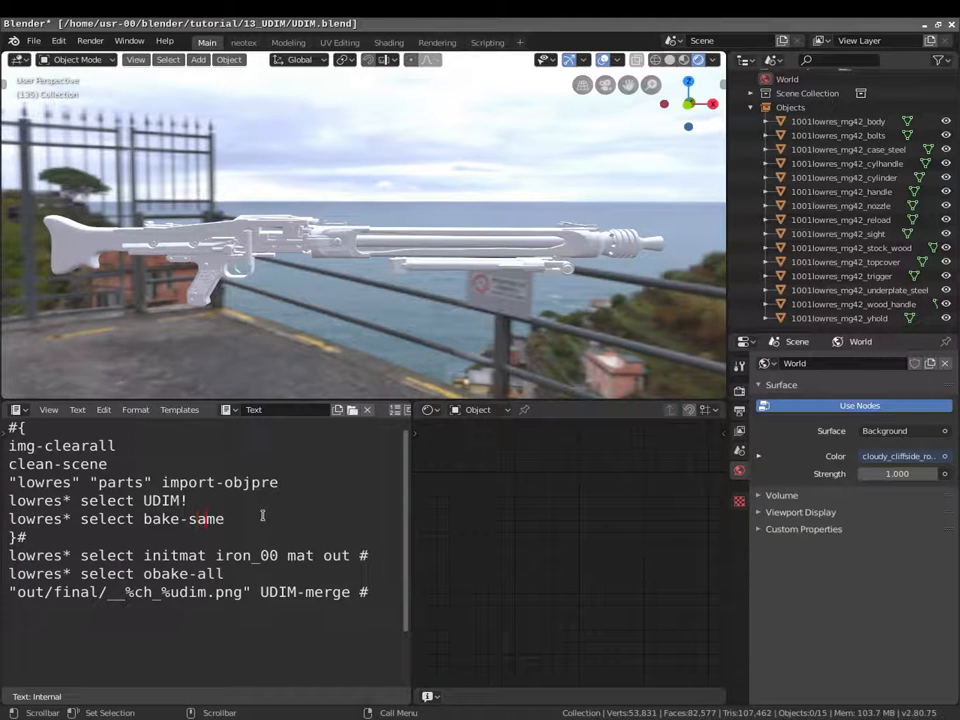
{"action": "key", "text": "alt+Tab"}
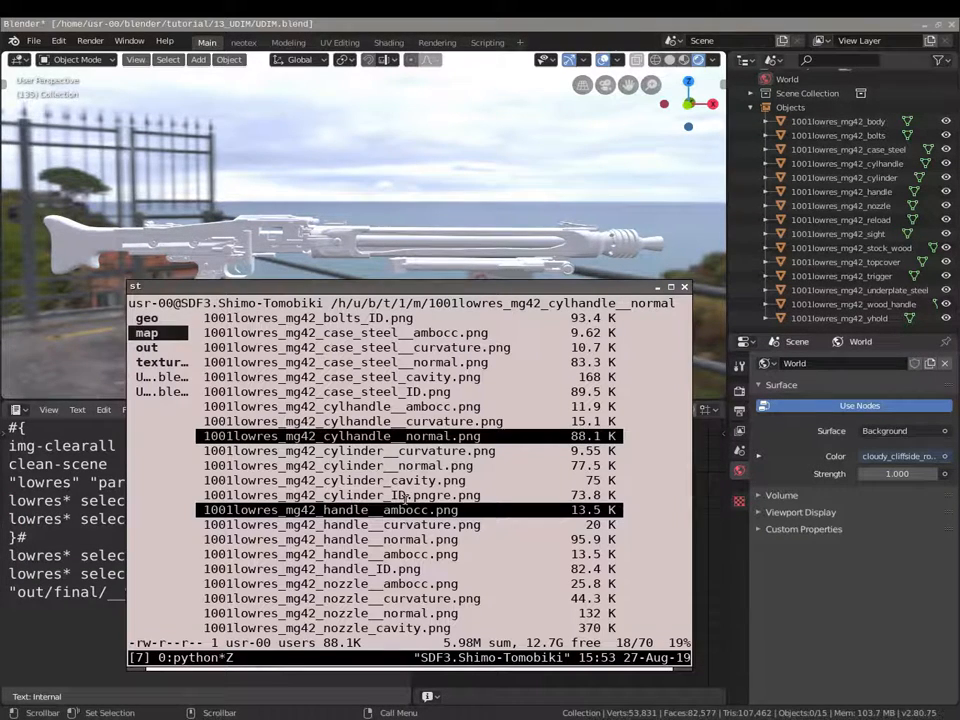
{"action": "scroll", "coordinate": [353, 407], "scroll_direction": "up", "scroll_amount": 5}
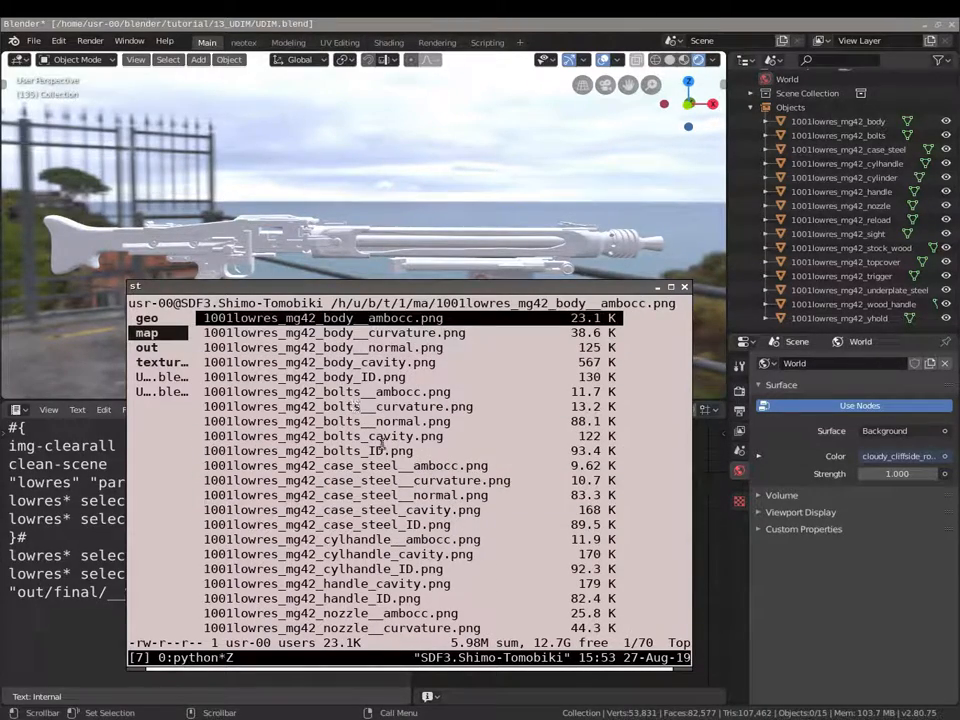
- Select the cylinder in the Outliner, orbit the gun, and place the caret on the block-closing line
{"action": "left_click", "coordinate": [828, 177]}
{"action": "middle_click_drag", "start_coordinate": [303, 214], "coordinate": [326, 217]}
{"action": "scroll", "coordinate": [327, 228], "scroll_direction": "up", "scroll_amount": 2}
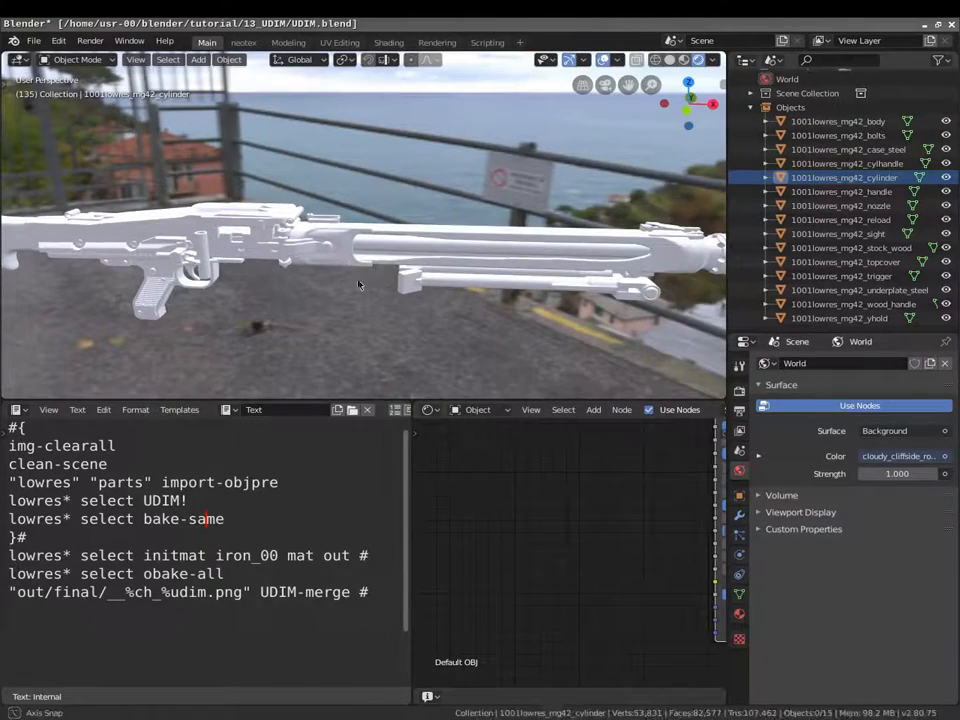
{"action": "middle_click_drag", "start_coordinate": [364, 281], "coordinate": [300, 270]}
{"action": "left_click", "coordinate": [106, 531]}
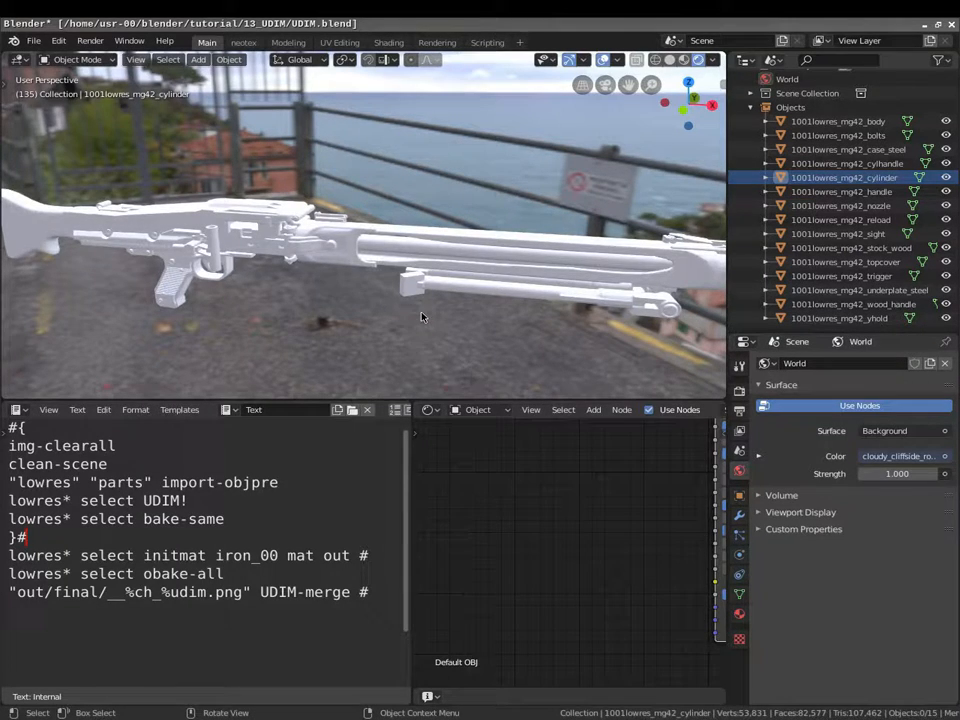
- Run the script with Alt+P, inspect the gun, and move the # marker onto the obake-all line
{"action": "key", "text": "alt+p"}
{"action": "middle_click_drag", "start_coordinate": [414, 231], "coordinate": [385, 250]}
{"action": "scroll", "coordinate": [336, 253], "scroll_direction": "up", "scroll_amount": 4}
{"action": "left_click", "coordinate": [376, 556]}
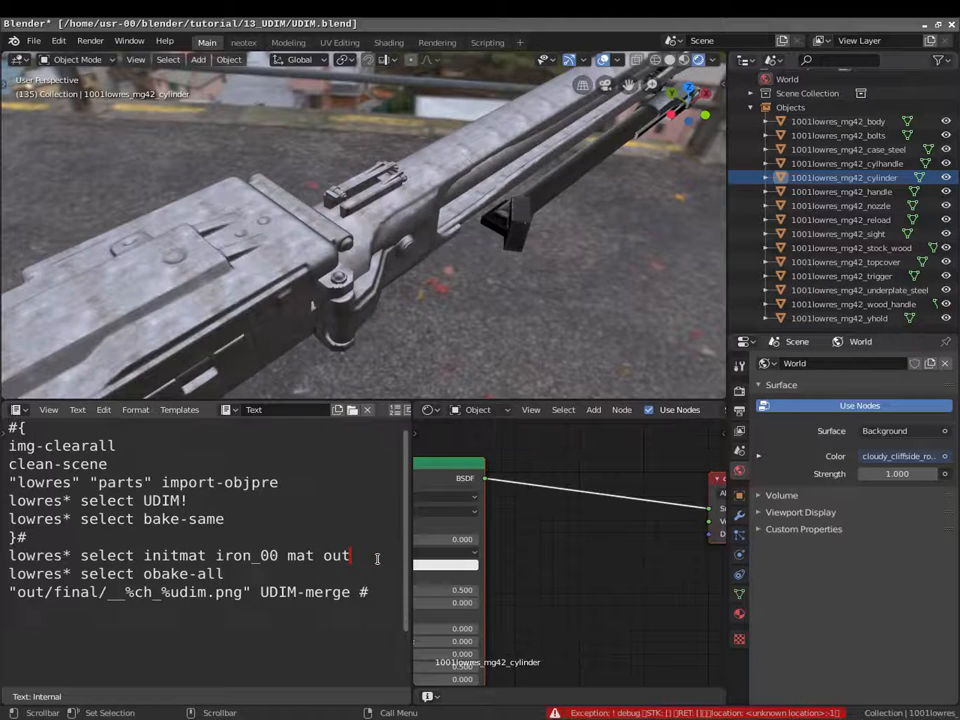
{"action": "type", "text": "#"}
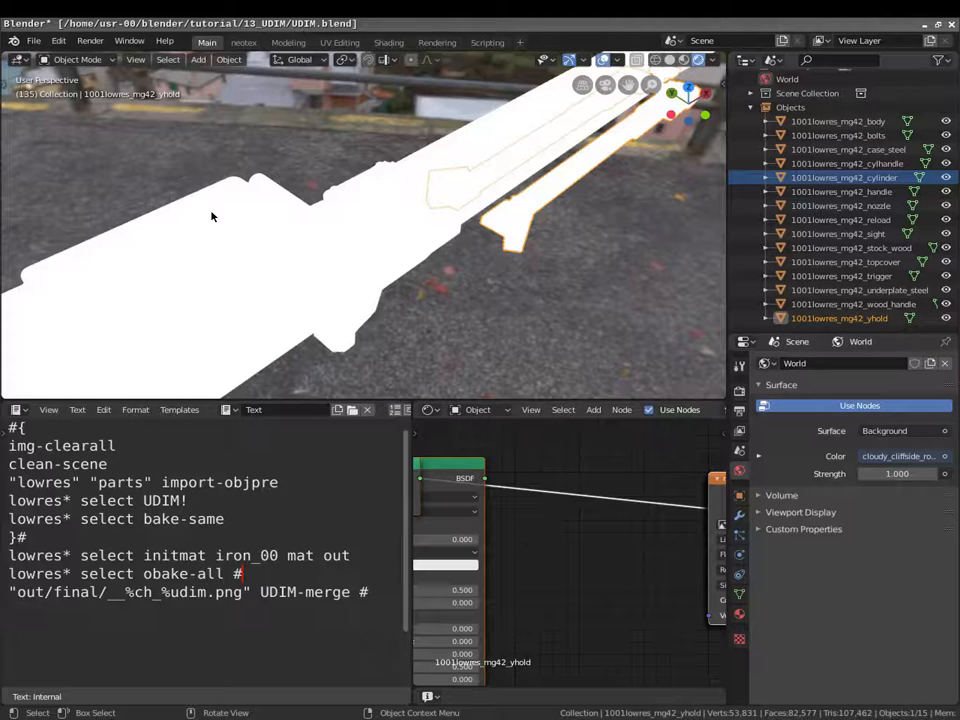
- Open a terminal running ranger on the out folder of baked maps
{"action": "key", "text": "super+Return"}
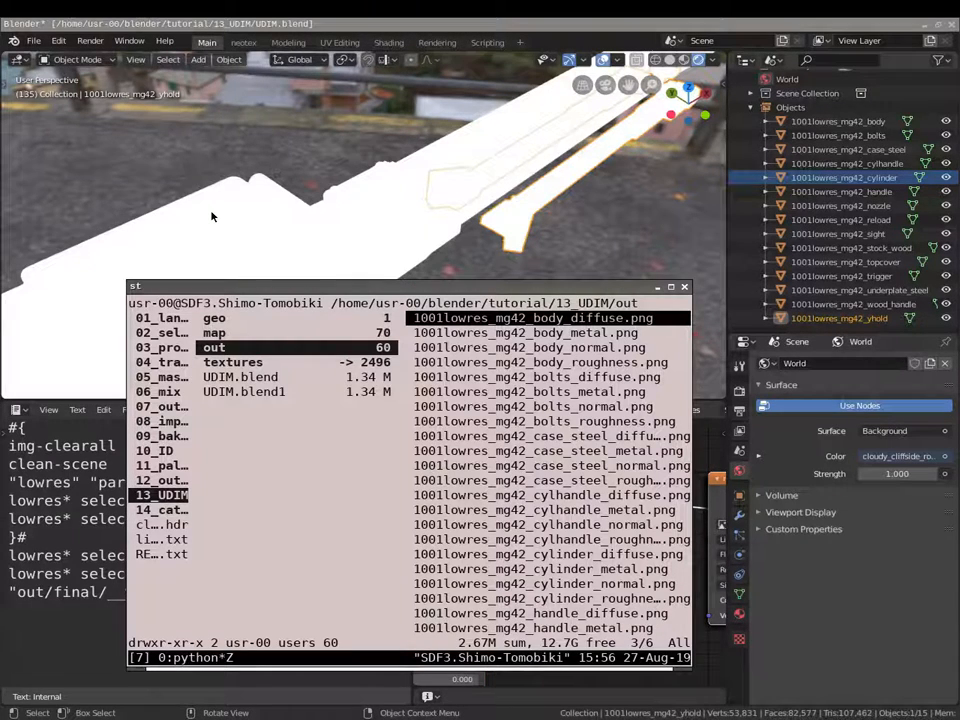
- Browse the out folder's baked maps in ranger and open 1001lowres_mg42_body_diffuse.png in sxiv
{"action": "key", "text": "l"}
{"action": "key", "text": "j"}
{"action": "key", "text": "j"}
{"action": "key", "text": "h"}
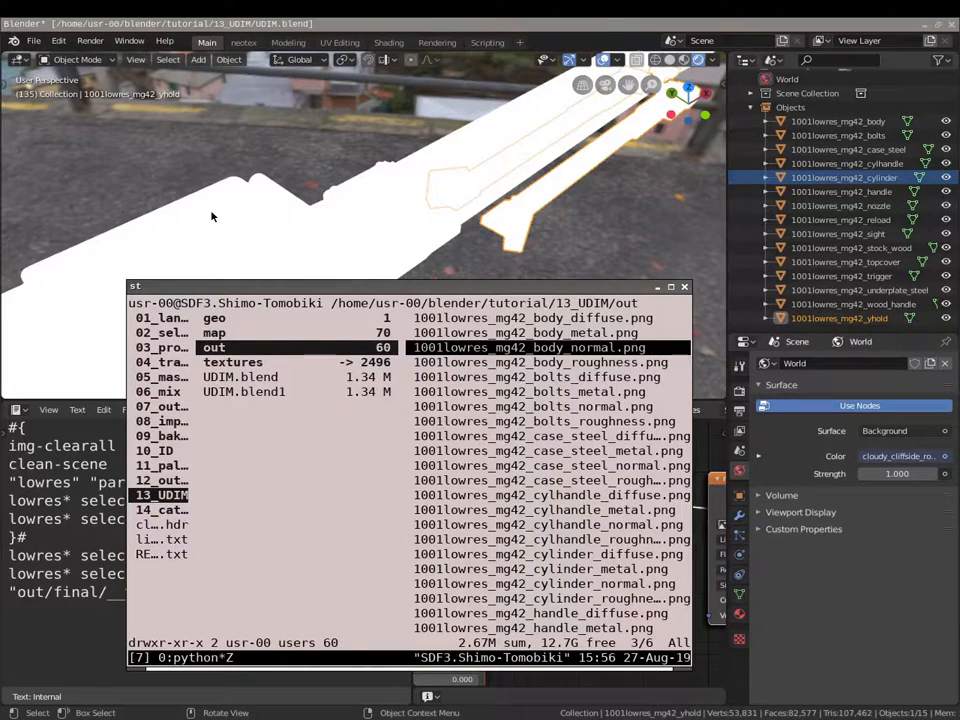
{"action": "key", "text": "l"}
{"action": "key", "text": "j"}
{"action": "key", "text": "j"}
{"action": "key", "text": "k"}
{"action": "key", "text": "k"}
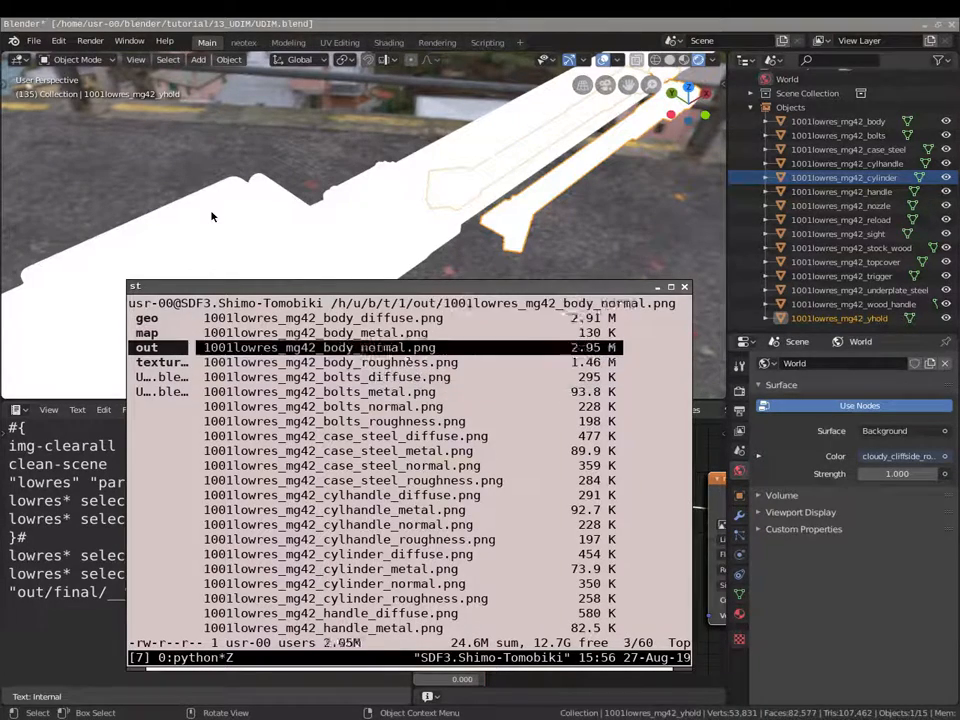
{"action": "key", "text": "k"}
{"action": "key", "text": "k"}
{"action": "key", "text": "l"}
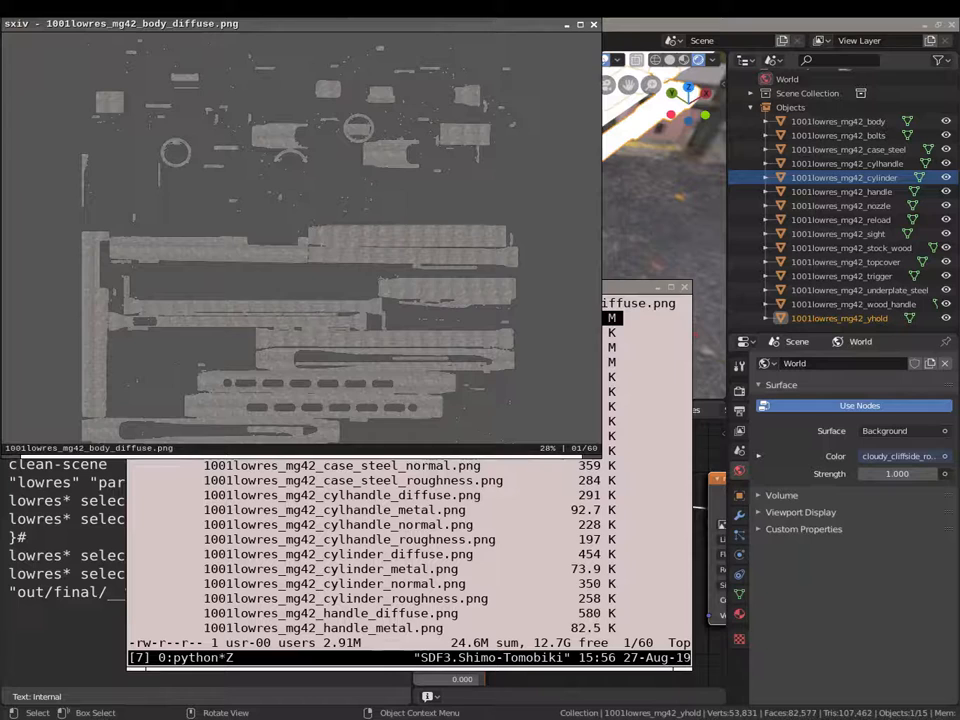
- Review all 60 baked maps as an sxiv thumbnail grid, then close the viewer
{"action": "key", "text": "Return"}
{"action": "left_click_drag", "start_coordinate": [355, 24], "coordinate": [387, 72]}
{"action": "scroll", "coordinate": [433, 247], "scroll_direction": "down", "scroll_amount": 6}
{"action": "scroll", "coordinate": [440, 270], "scroll_direction": "down", "scroll_amount": 2}
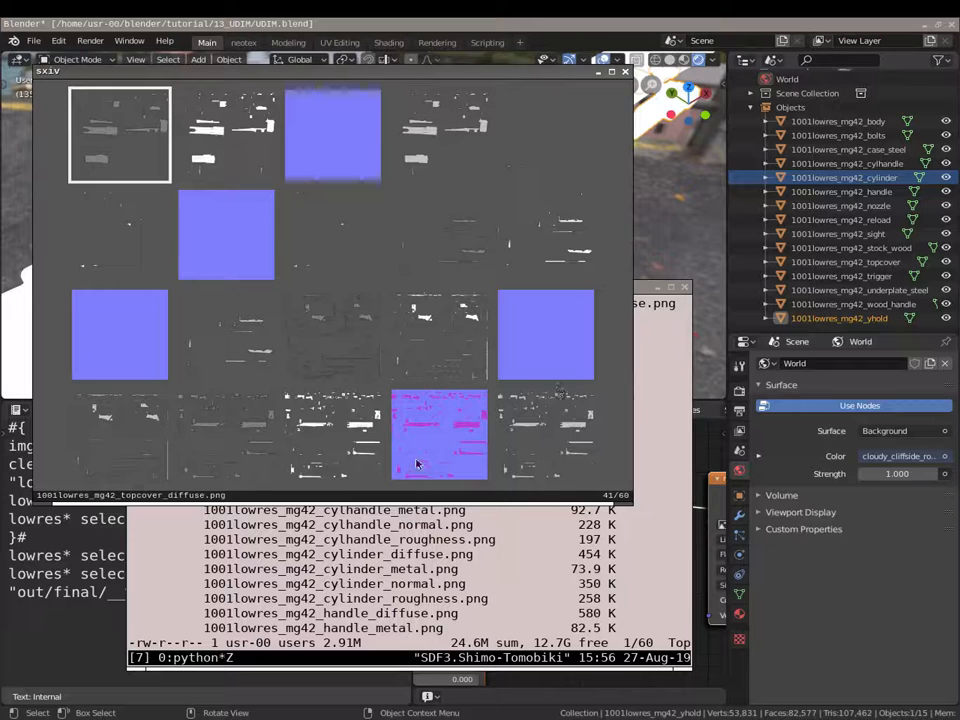
{"action": "scroll", "coordinate": [258, 358], "scroll_direction": "up", "scroll_amount": 1}
{"action": "scroll", "coordinate": [258, 358], "scroll_direction": "up", "scroll_amount": 6}
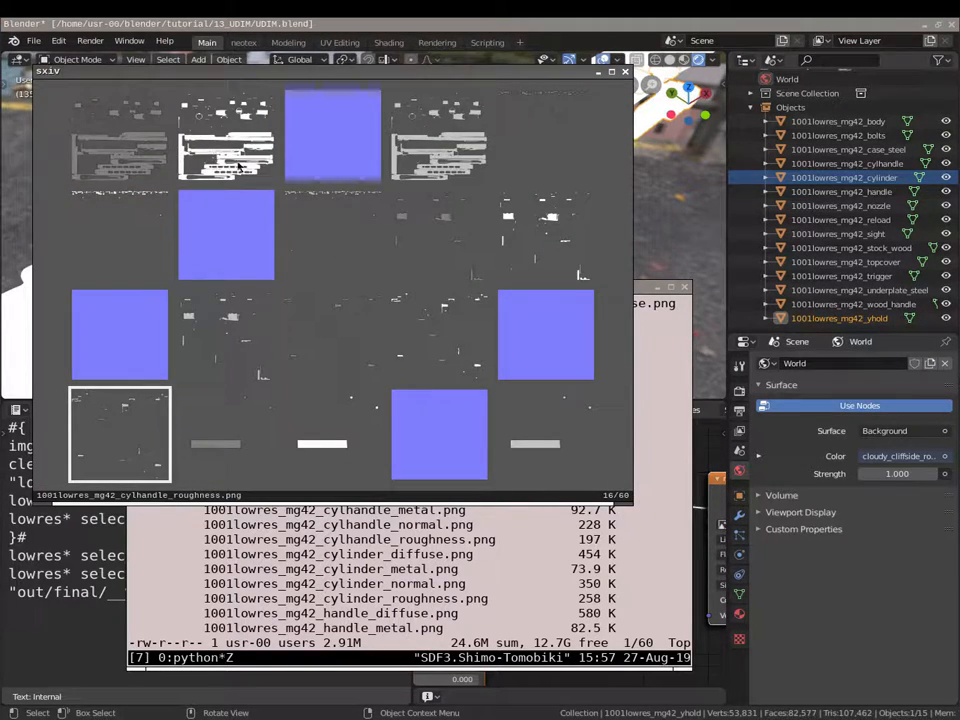
{"action": "scroll", "coordinate": [356, 279], "scroll_direction": "down", "scroll_amount": 5}
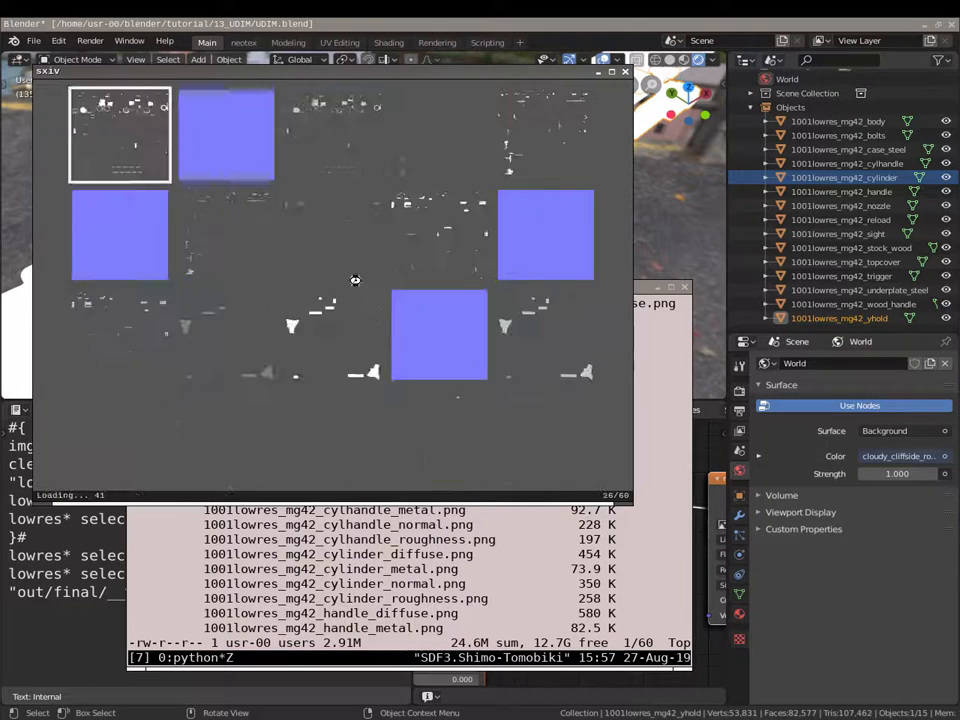
{"action": "left_click", "coordinate": [626, 72]}
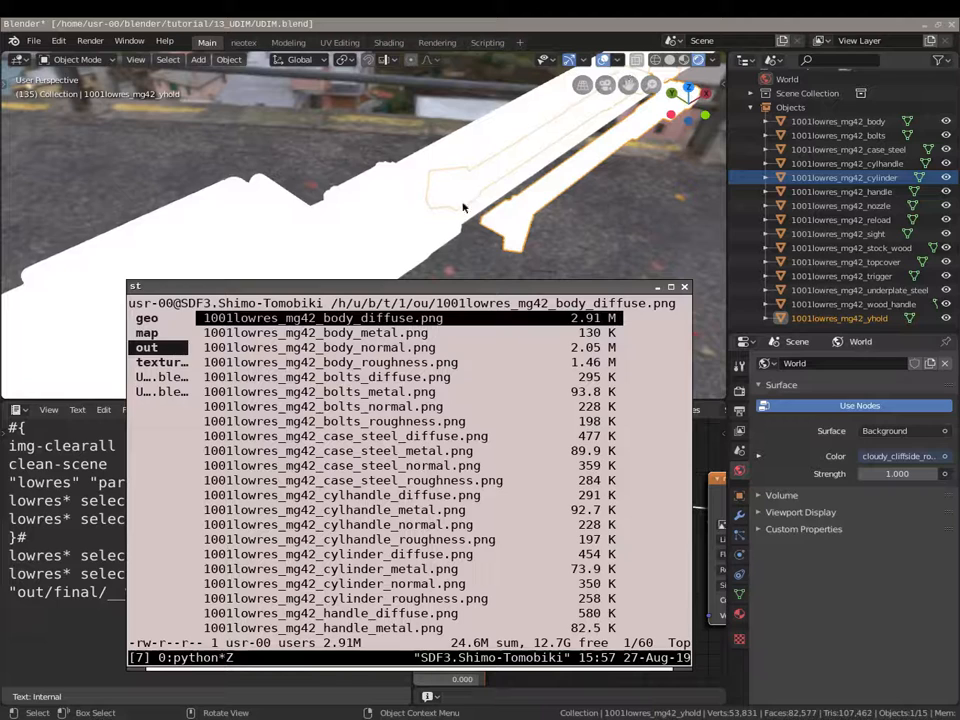
- In Blender's script, change the merge output path to out/final/mg42_%ch_%udim.png
{"action": "left_click", "coordinate": [80, 588]}
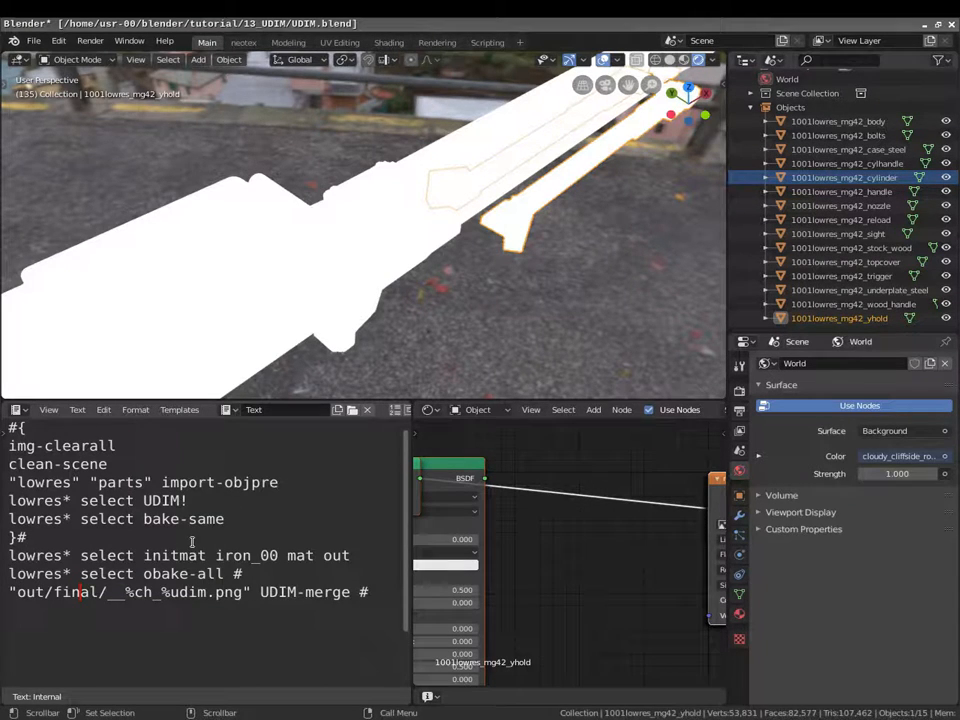
{"action": "left_click", "coordinate": [117, 596]}
{"action": "key", "text": "BackSpace"}
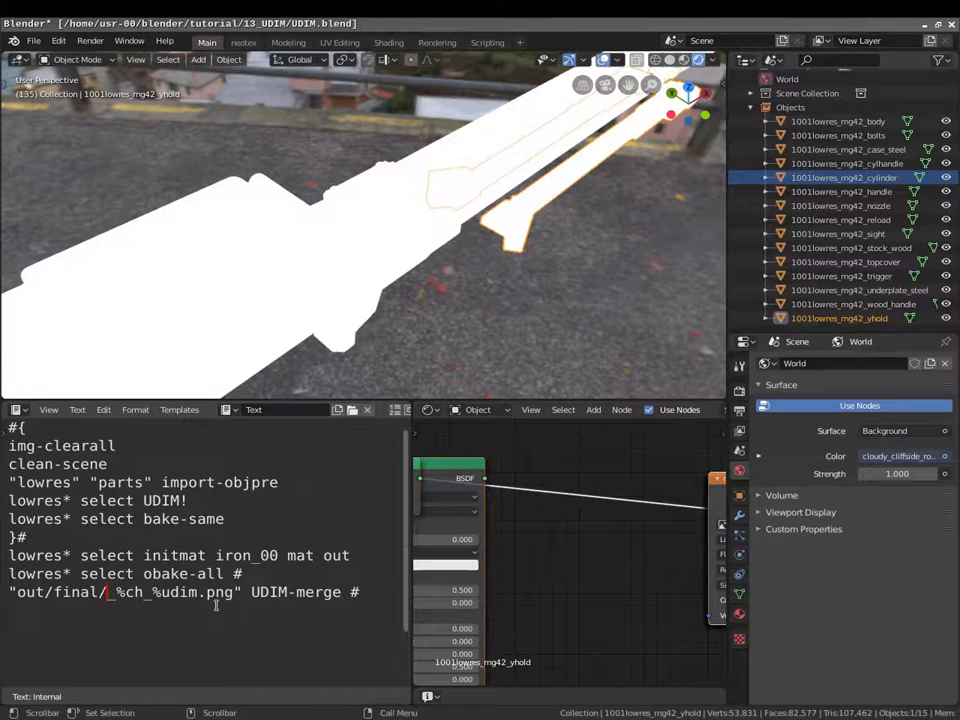
{"action": "type", "text": "mg42"}
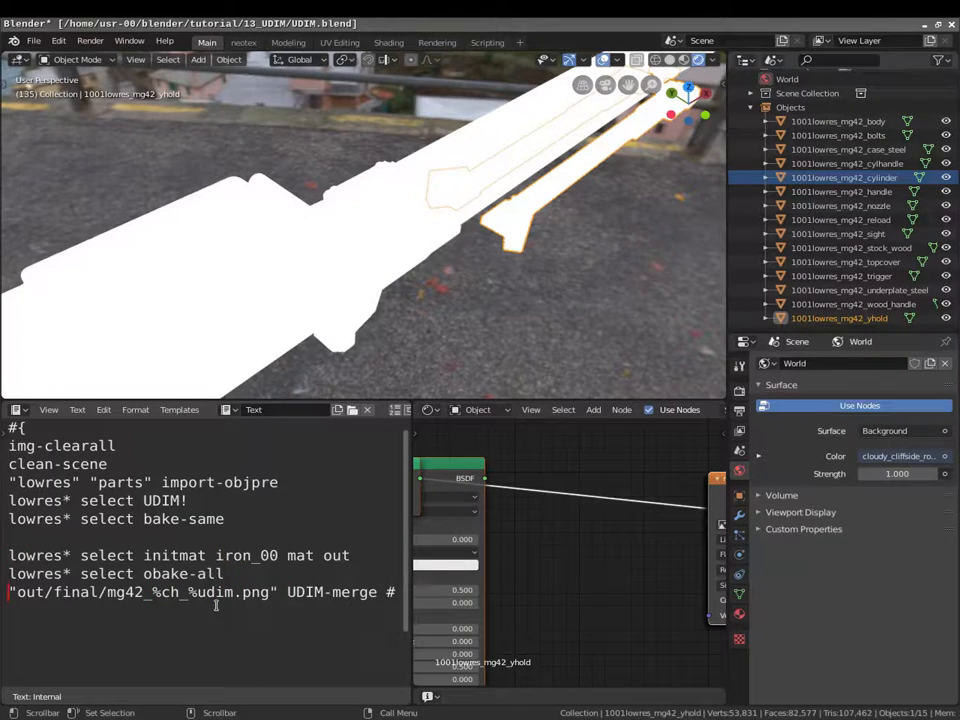
- Close the #{ }# block right after the obake-all line and remove the blank line
{"action": "key", "text": "Return"}
{"action": "key", "text": "Up"}
{"action": "type", "text": "}#"}
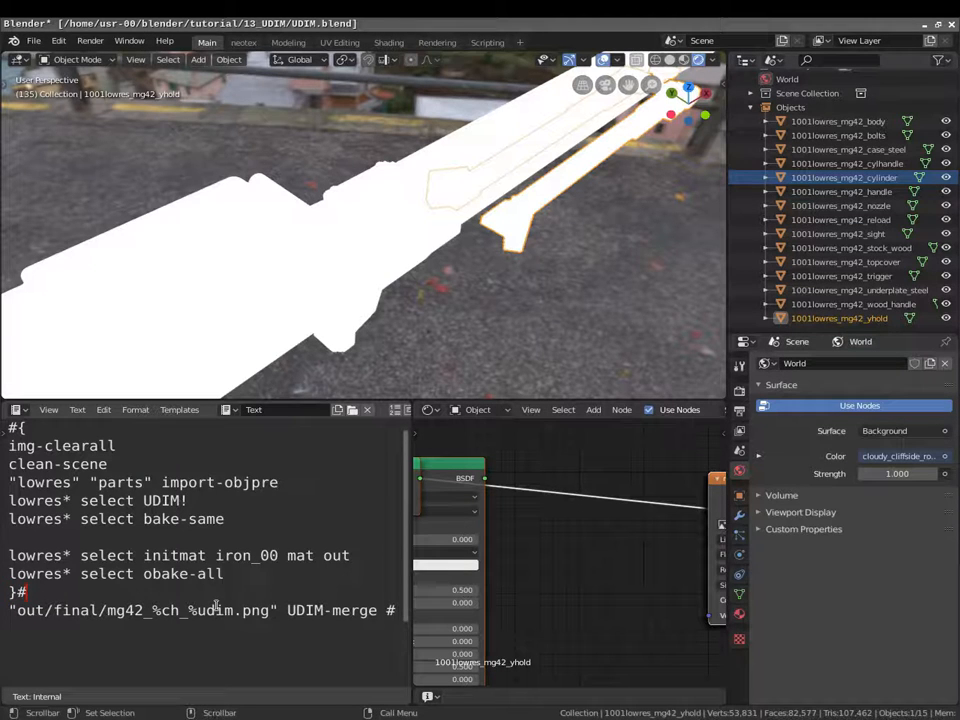
{"action": "key", "text": "BackSpace"}
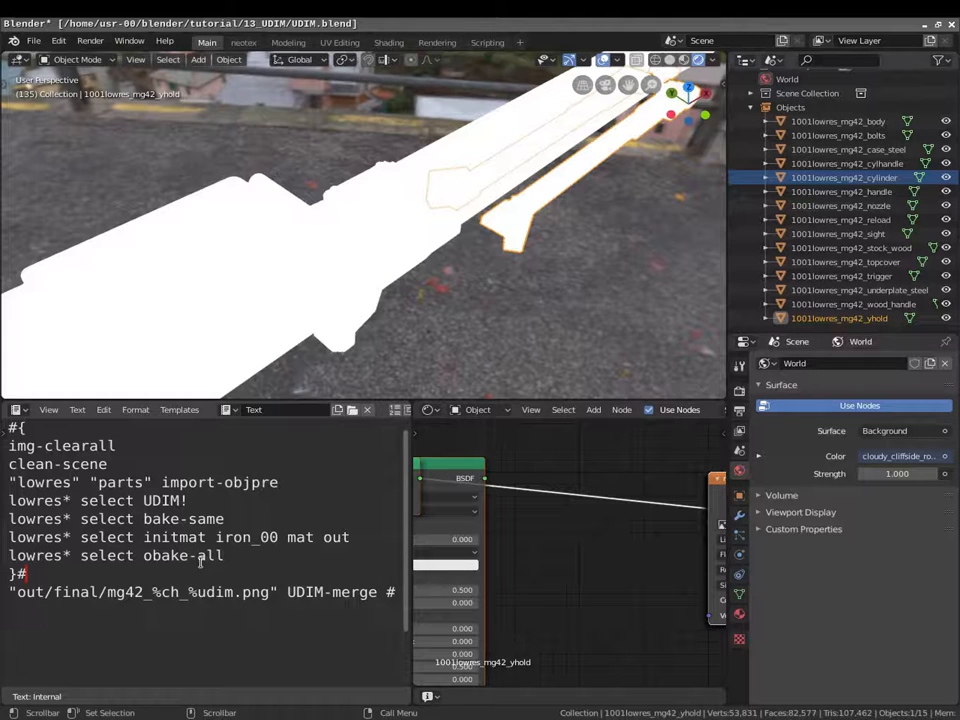
- Enter the out/final folder in ranger to list the four mg42 _1001 PNG maps
{"action": "left_click", "coordinate": [128, 631]}
{"action": "left_click", "coordinate": [165, 718]}
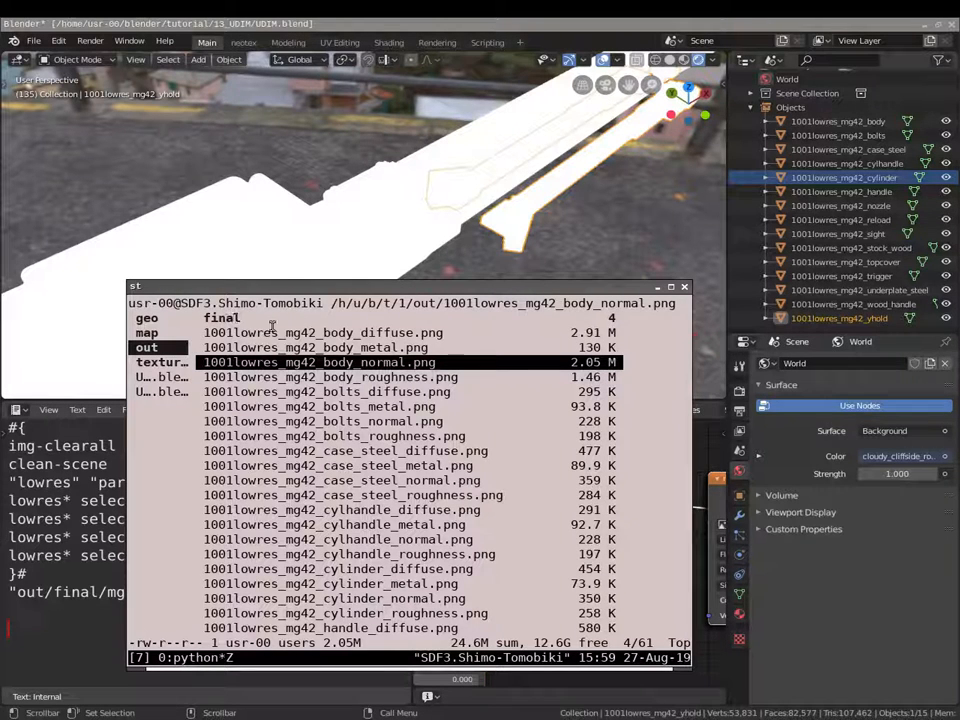
{"action": "left_click", "coordinate": [226, 317]}
{"action": "double_click", "coordinate": [240, 320]}
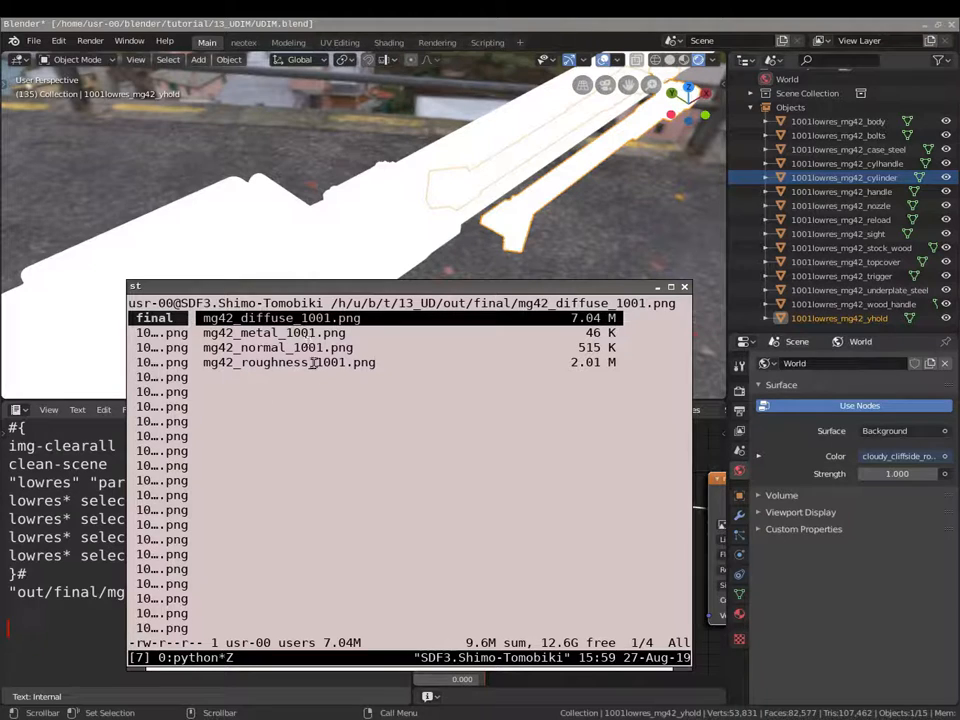
{"action": "key", "text": "Return"}
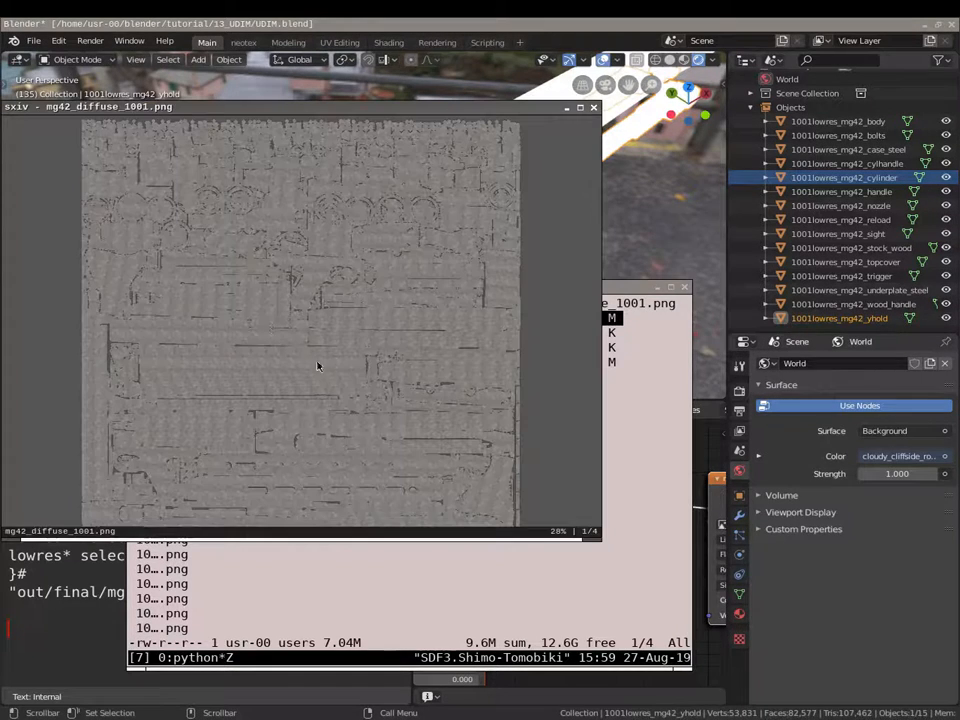
{"action": "left_click_drag", "start_coordinate": [264, 109], "coordinate": [371, 169]}
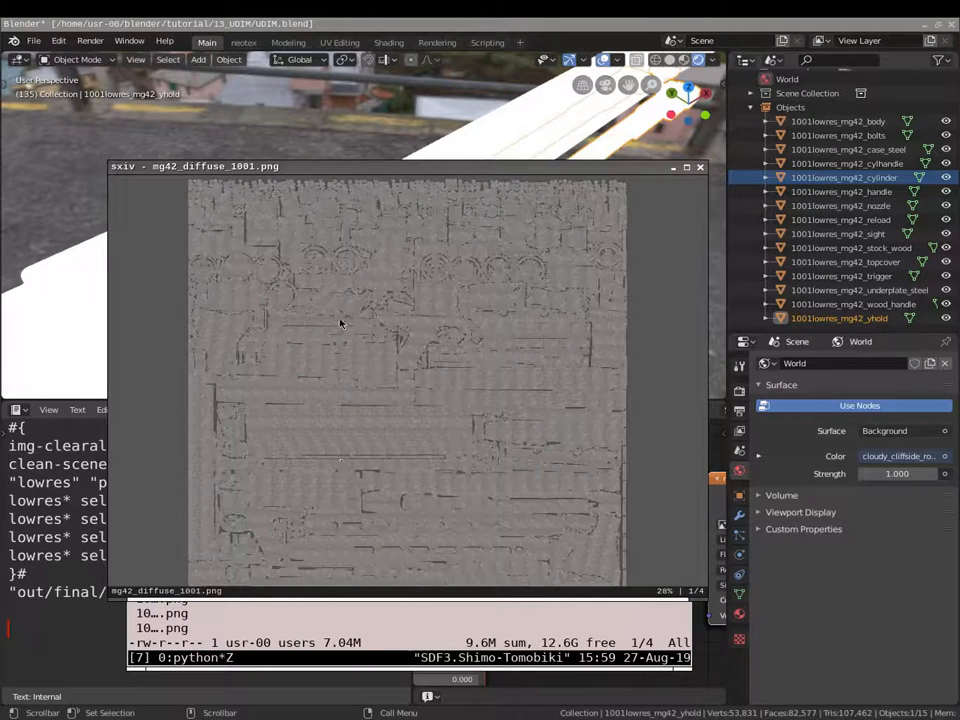
{"action": "scroll", "coordinate": [353, 239], "scroll_direction": "up", "scroll_amount": 2}
{"action": "scroll", "coordinate": [353, 242], "scroll_direction": "down", "scroll_amount": 2}
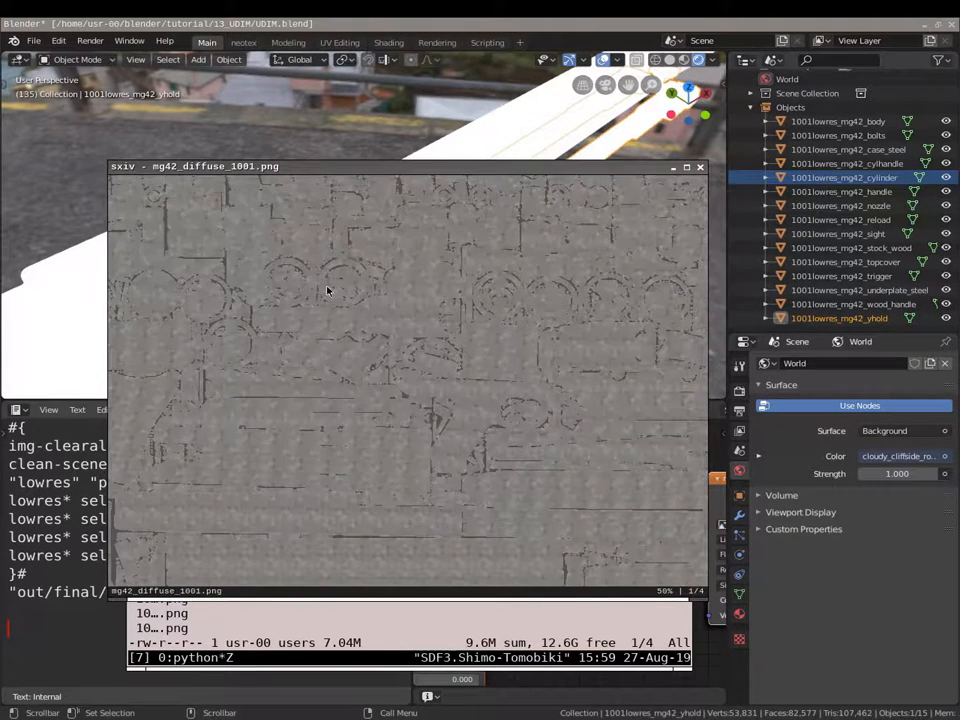
{"action": "right_click", "coordinate": [378, 323]}
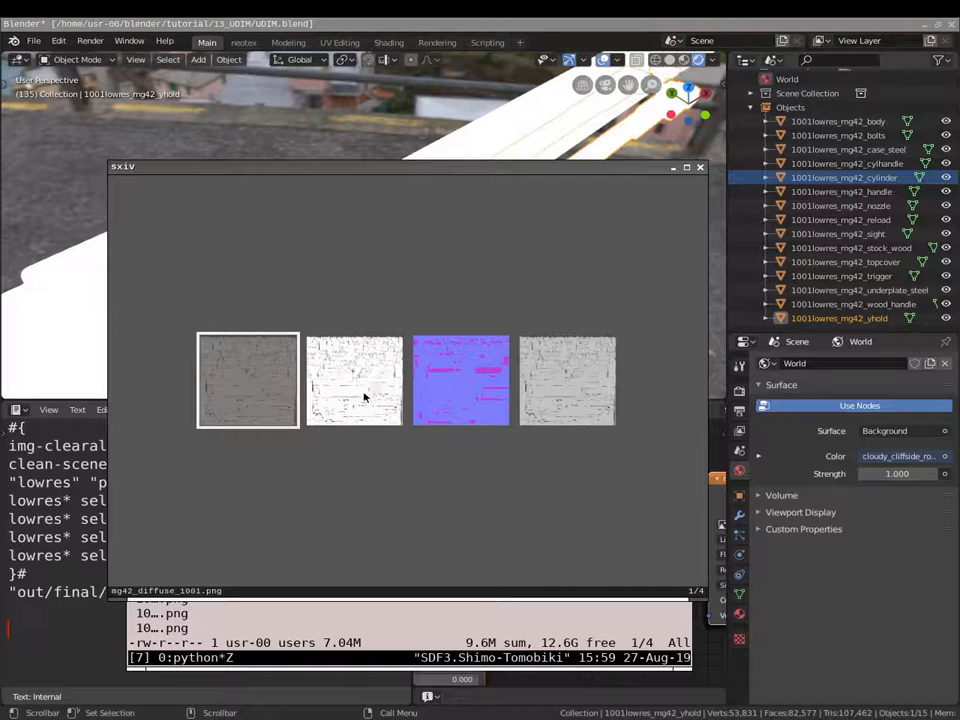
{"action": "left_click", "coordinate": [700, 169]}
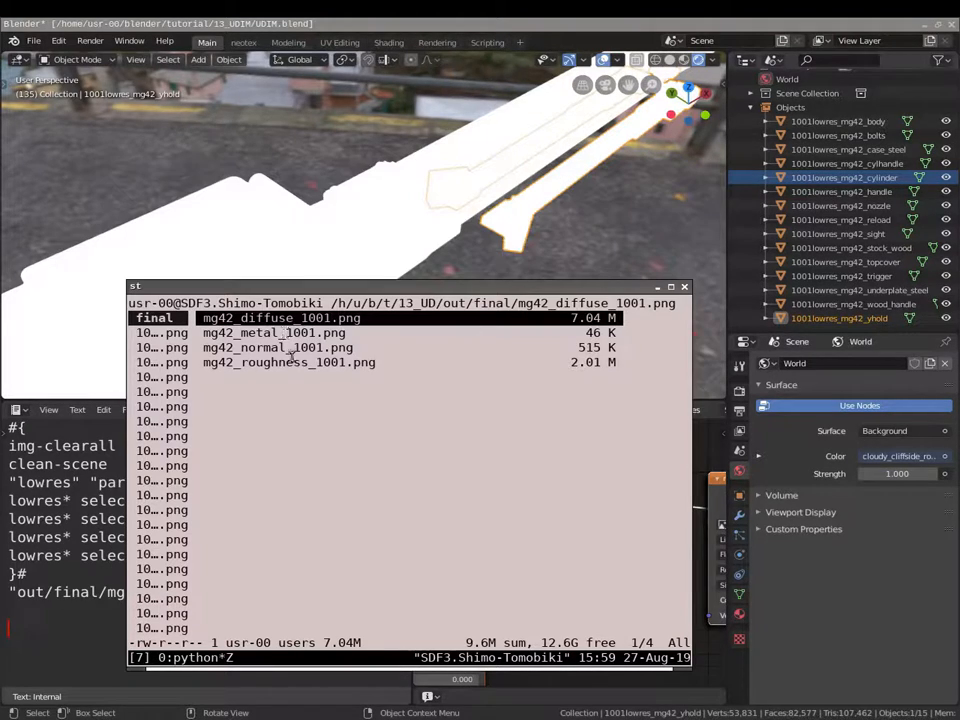
- Re-enter out/final in ranger, check the four mg42 maps, and return to Blender's script
{"action": "left_click", "coordinate": [182, 376]}
{"action": "scroll", "coordinate": [250, 395], "scroll_direction": "down", "scroll_amount": 10}
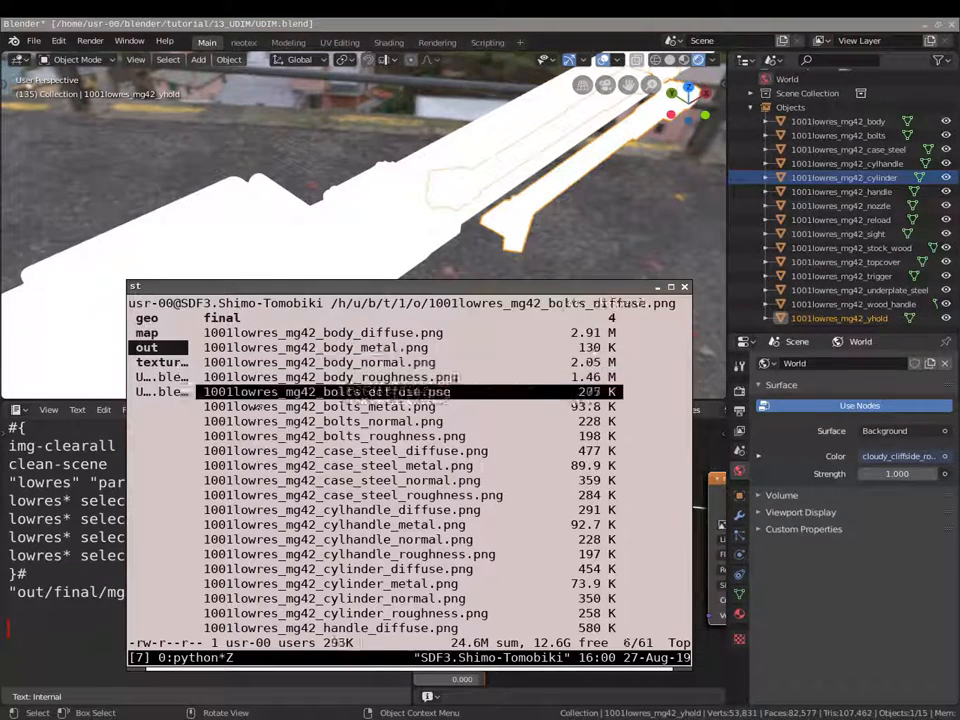
{"action": "scroll", "coordinate": [256, 398], "scroll_direction": "up", "scroll_amount": 14}
{"action": "left_click", "coordinate": [392, 349]}
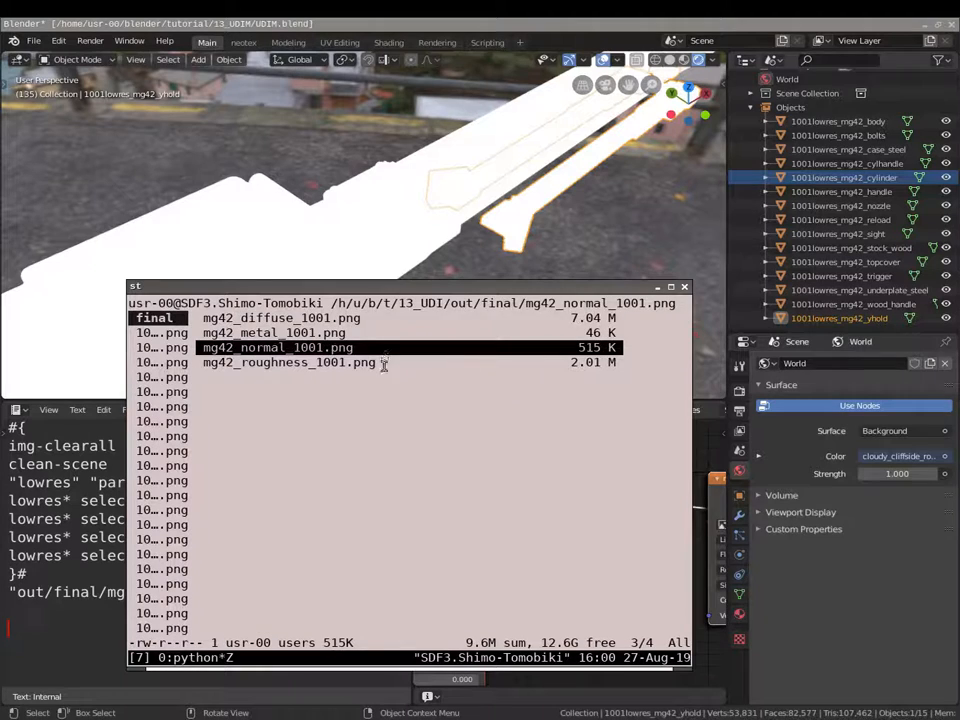
{"action": "scroll", "coordinate": [384, 364], "scroll_direction": "up", "scroll_amount": 2}
{"action": "scroll", "coordinate": [383, 366], "scroll_direction": "down", "scroll_amount": 3}
{"action": "scroll", "coordinate": [383, 366], "scroll_direction": "up", "scroll_amount": 3}
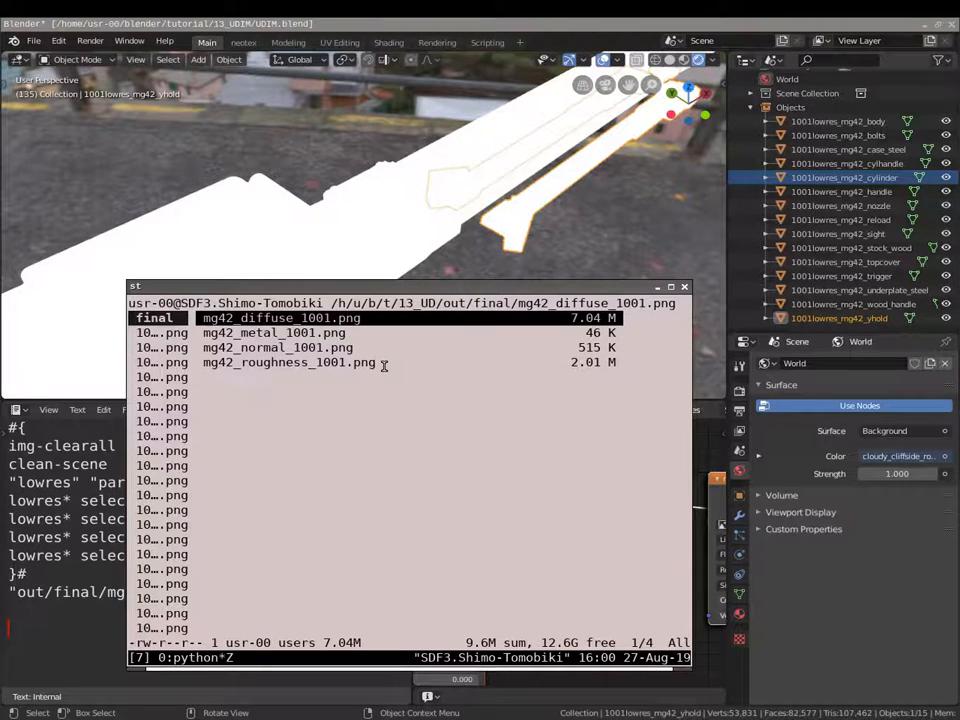
{"action": "scroll", "coordinate": [347, 350], "scroll_direction": "down", "scroll_amount": 3}
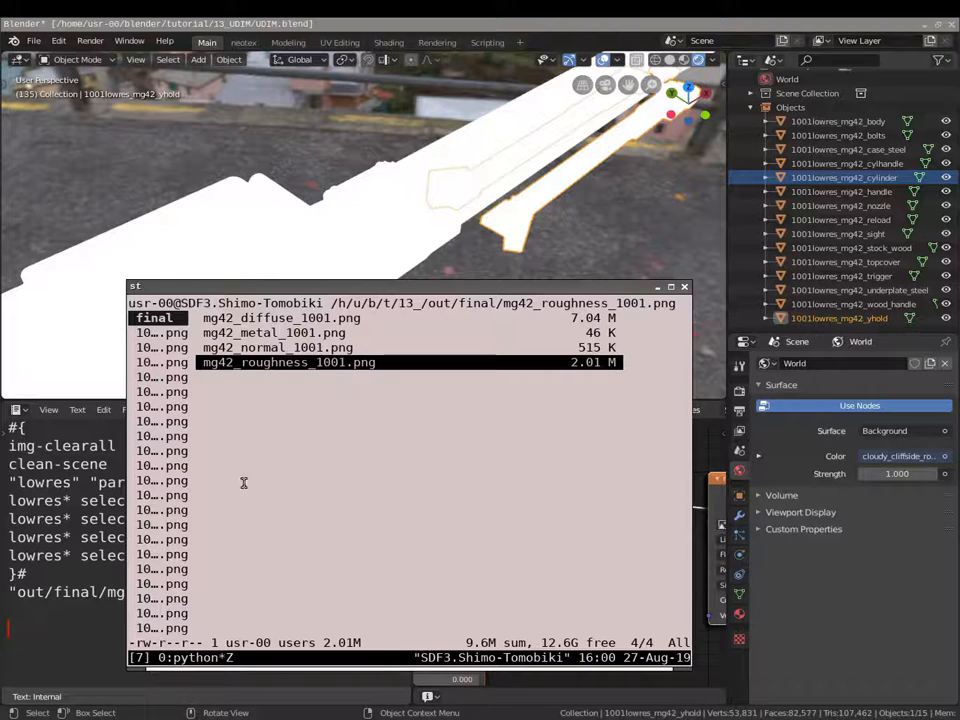
{"action": "left_click", "coordinate": [97, 568]}
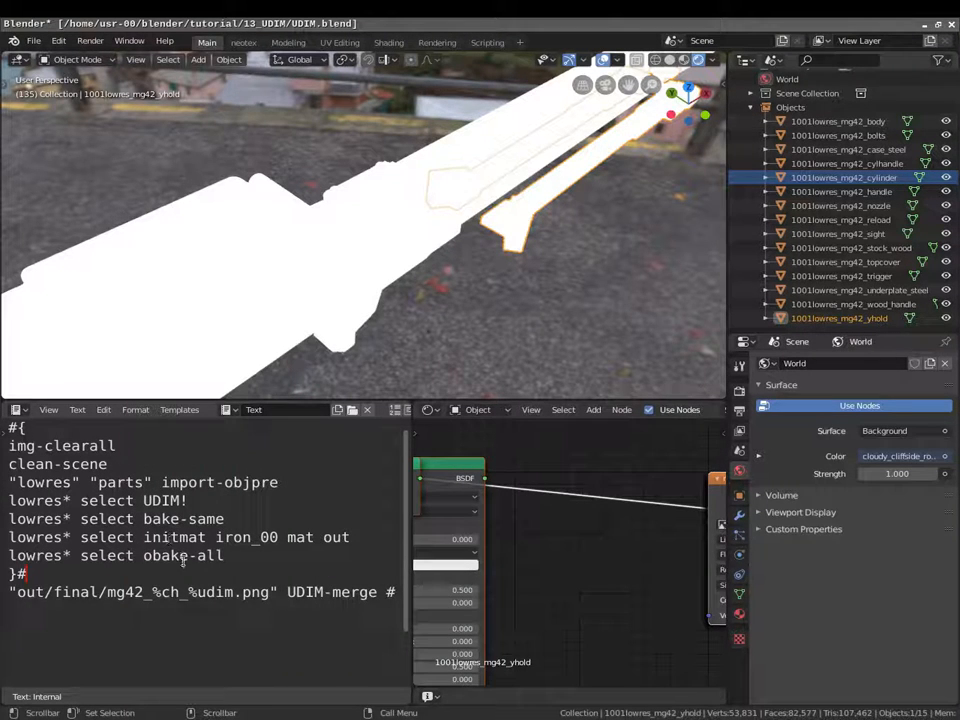